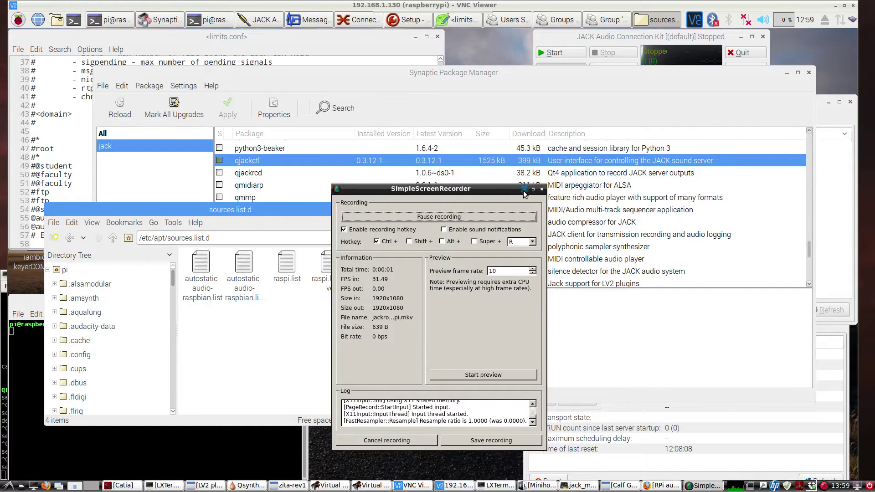
Step: Hide the screen recorder and bring forward Firefox's rpi.autostatic.com audio repository page
{"action": "left_click", "coordinate": [524, 191]}
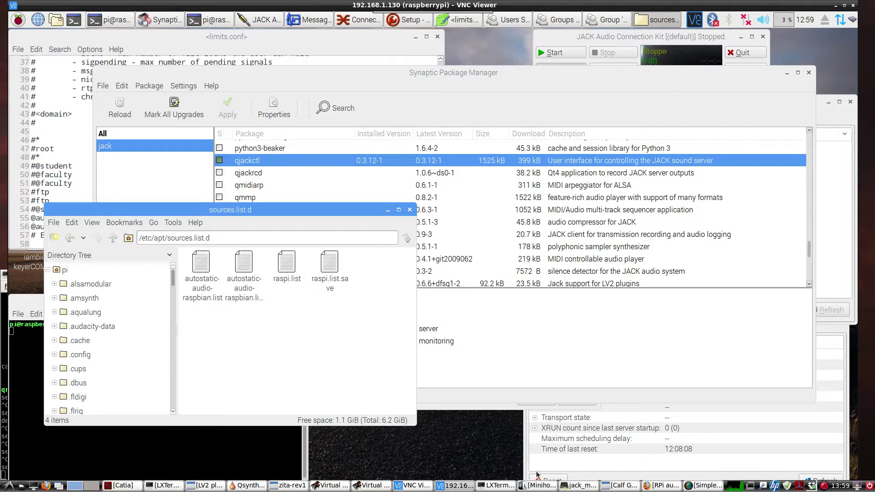
{"action": "left_click", "coordinate": [653, 486]}
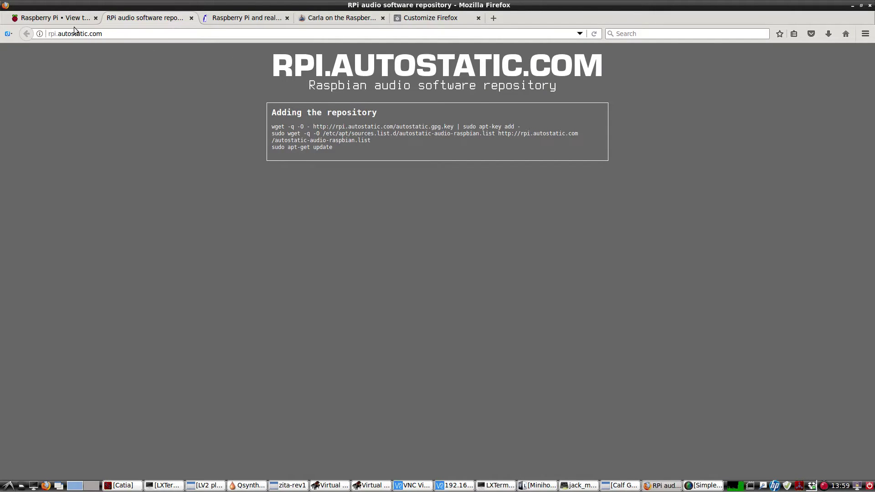
Step: Browse the forum thread, repository, low-latency audio wiki and Carla tabs, then minimize Firefox
{"action": "left_click", "coordinate": [62, 17]}
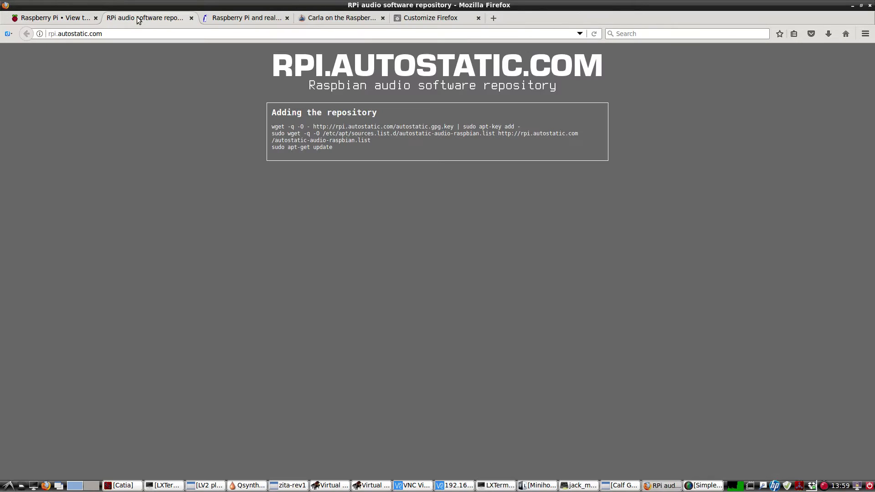
{"action": "left_click", "coordinate": [139, 19]}
{"action": "left_click", "coordinate": [235, 18]}
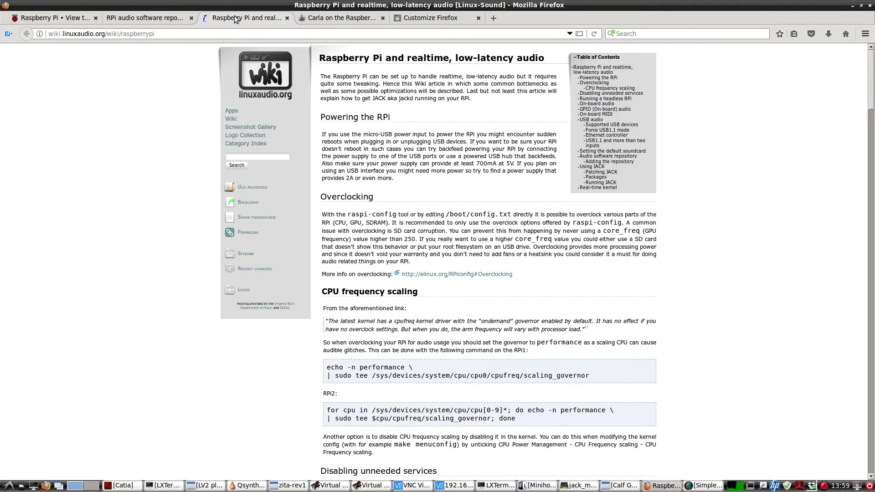
{"action": "left_click", "coordinate": [321, 19]}
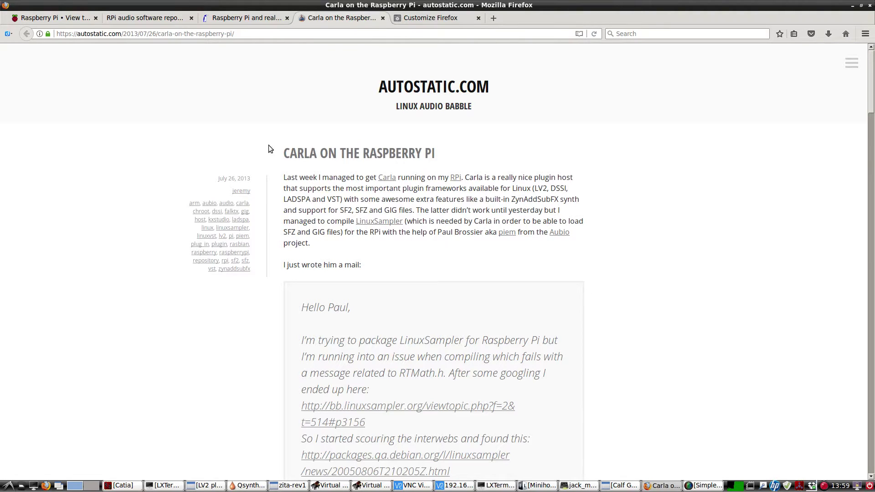
{"action": "left_click", "coordinate": [852, 6]}
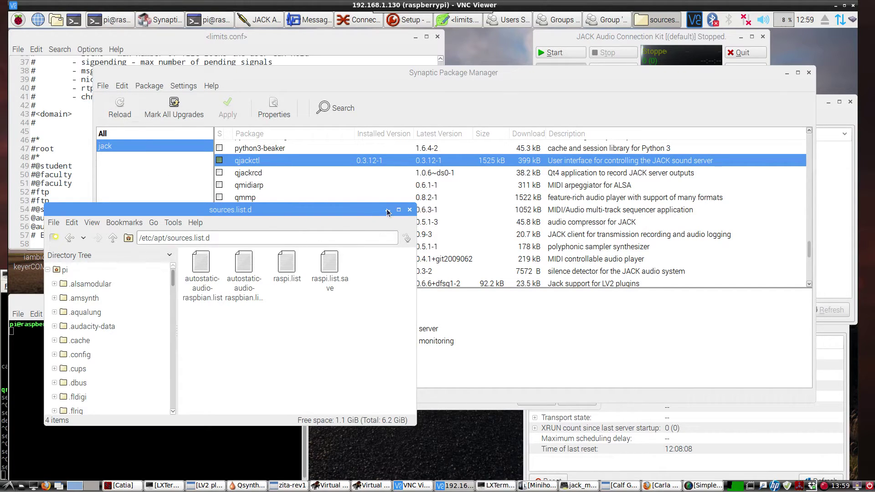
Step: Close the sources.list.d folder and view the qjackrcd, then qjackctl package details in Synaptic
{"action": "left_click", "coordinate": [409, 211]}
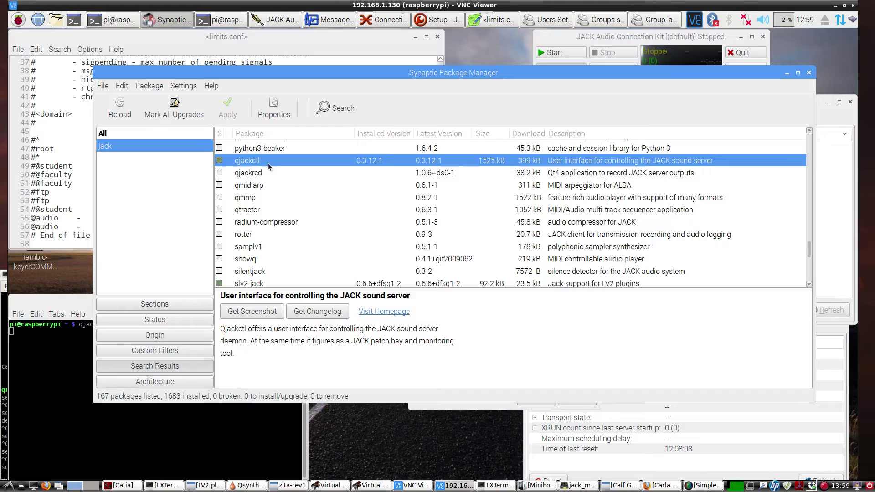
{"action": "left_click", "coordinate": [263, 174]}
{"action": "left_click", "coordinate": [253, 162]}
Step: Check the audio group's members, then close the group and Users Settings dialogs without changes
{"action": "left_click", "coordinate": [787, 73]}
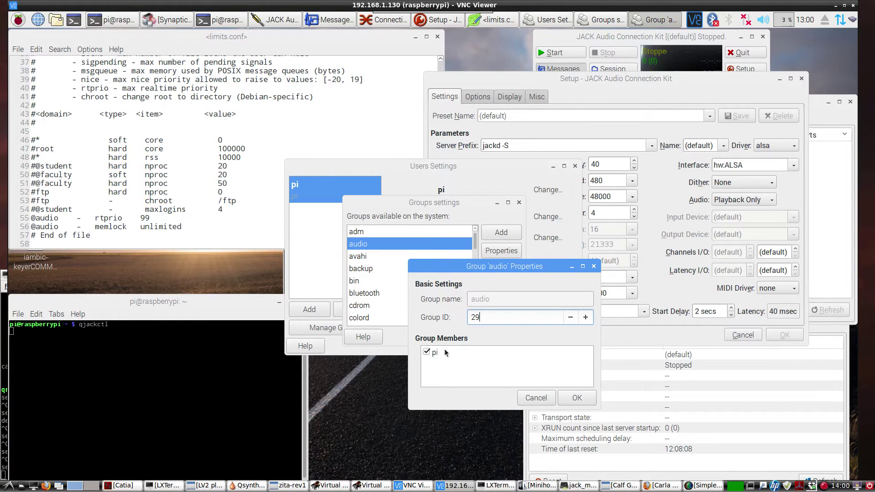
{"action": "left_click", "coordinate": [575, 397]}
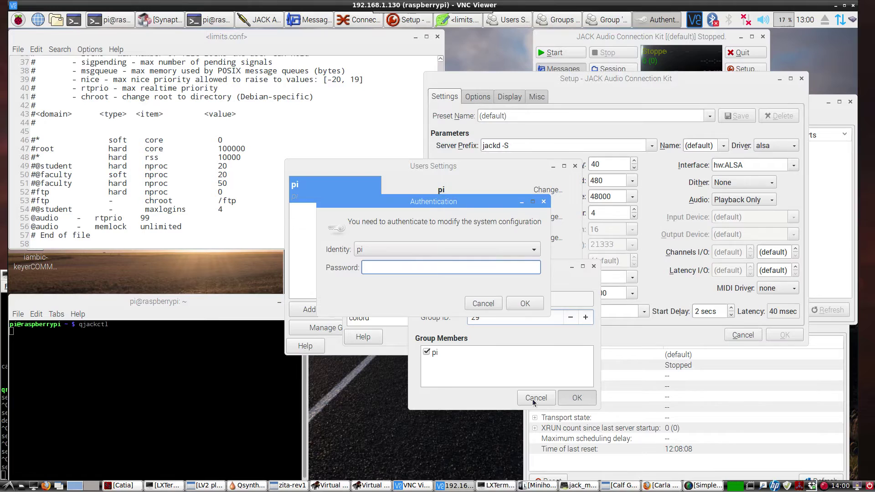
{"action": "left_click", "coordinate": [483, 303]}
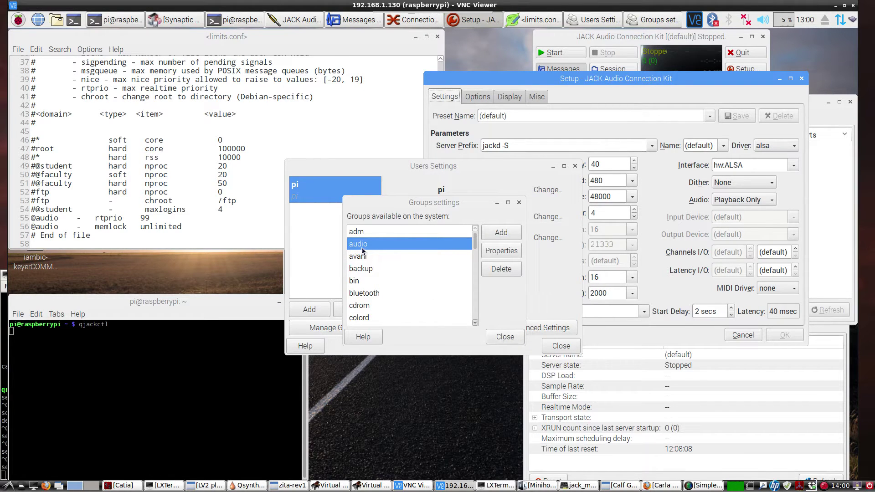
{"action": "left_click", "coordinate": [504, 337]}
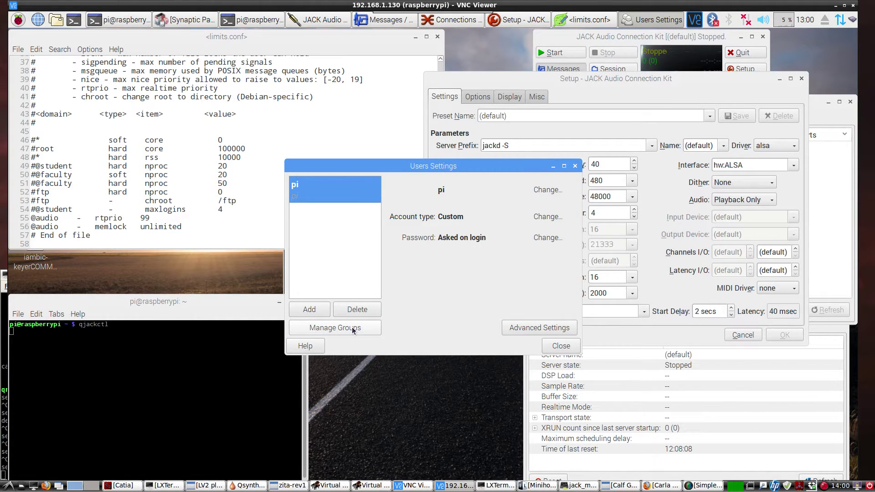
{"action": "left_click", "coordinate": [559, 348]}
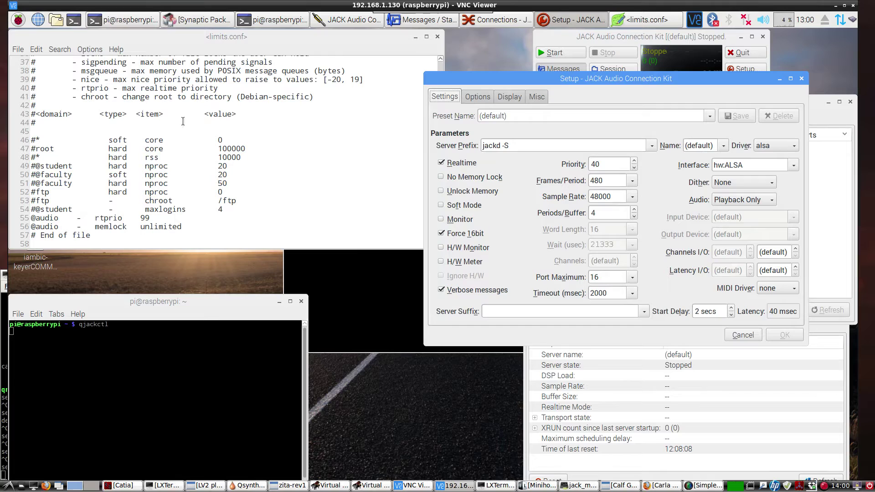
{"action": "left_click", "coordinate": [360, 42]}
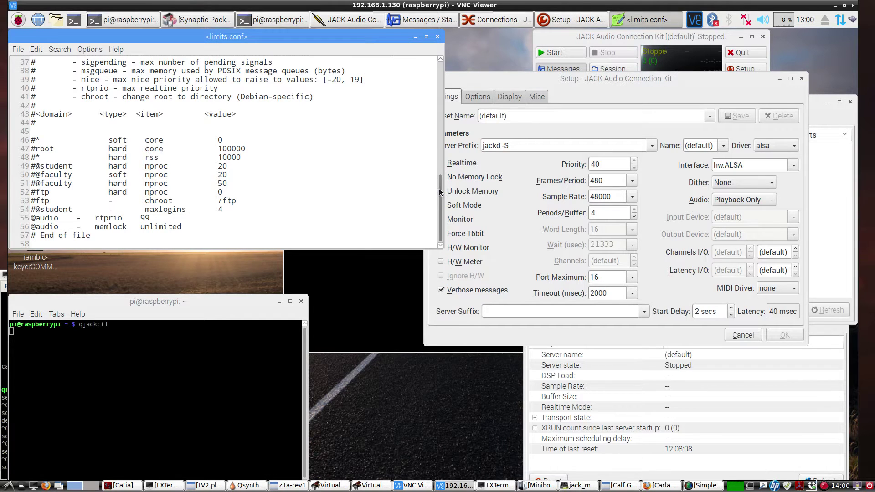
{"action": "left_click_drag", "start_coordinate": [440, 182], "coordinate": [436, 63]}
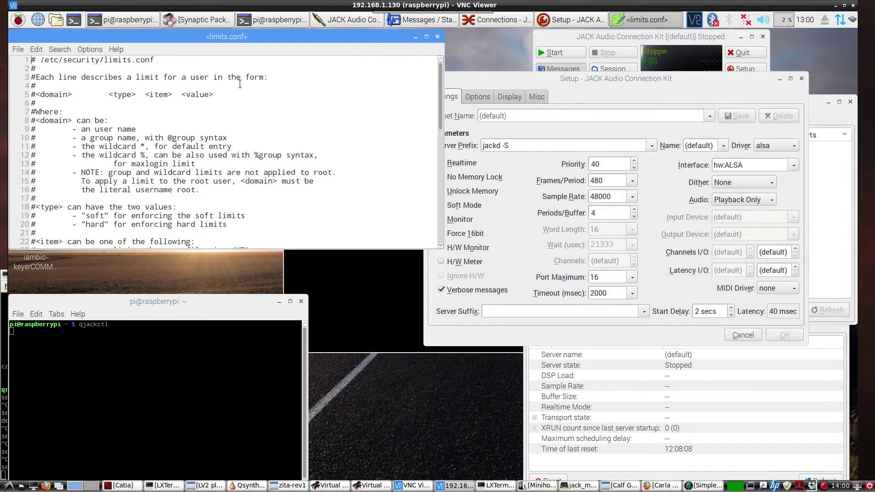
{"action": "left_click_drag", "start_coordinate": [441, 78], "coordinate": [440, 190]}
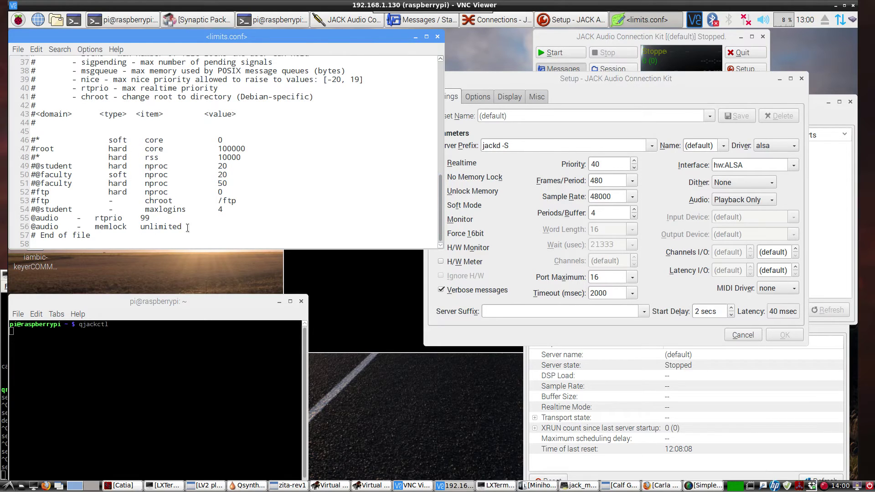
{"action": "left_click_drag", "start_coordinate": [185, 227], "coordinate": [31, 217]}
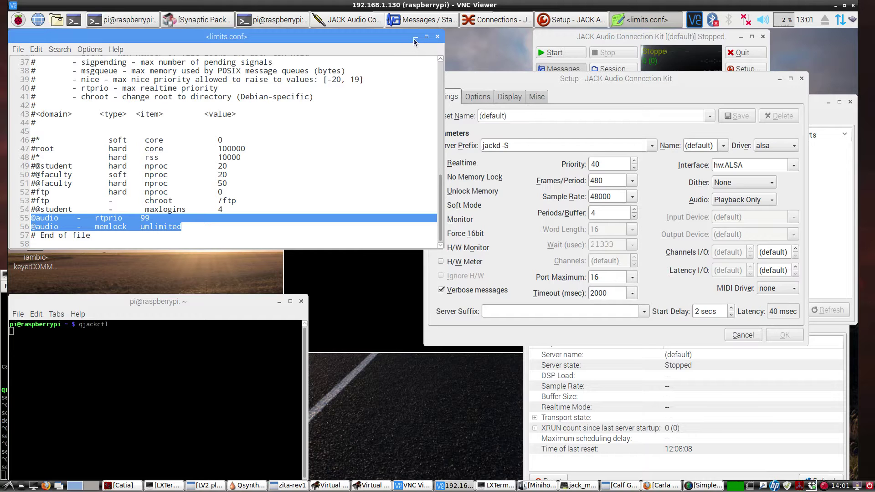
Step: Close limits.conf and review the Setup dialog's jackd -S prefix and interface list, keeping hw:ALSA
{"action": "left_click", "coordinate": [436, 37]}
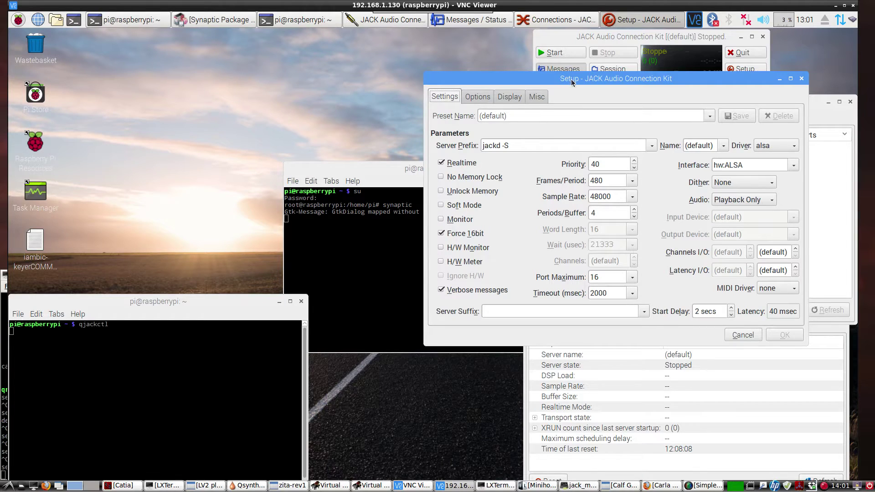
{"action": "left_click_drag", "start_coordinate": [571, 78], "coordinate": [266, 77]}
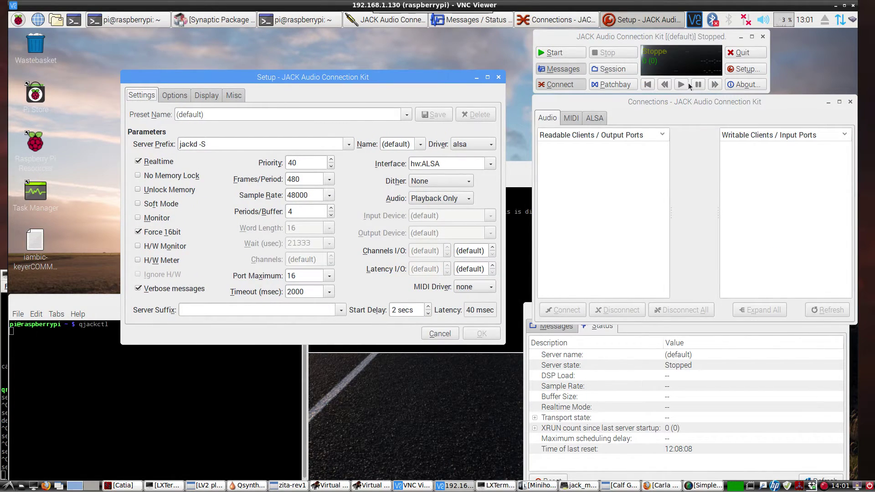
{"action": "left_click", "coordinate": [215, 147]}
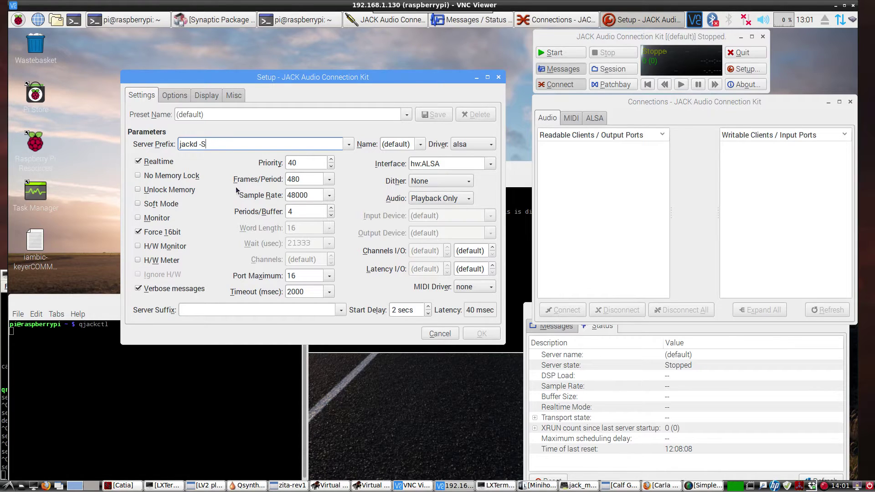
{"action": "left_click", "coordinate": [490, 165]}
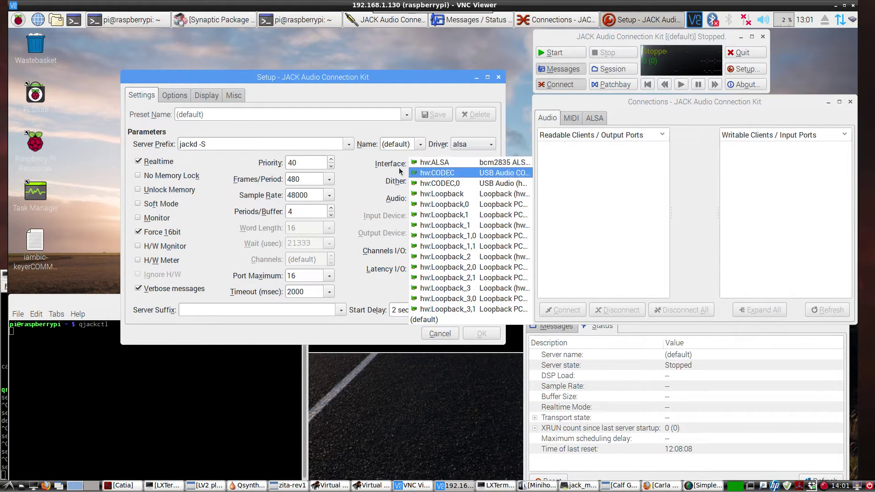
{"action": "left_click", "coordinate": [367, 170]}
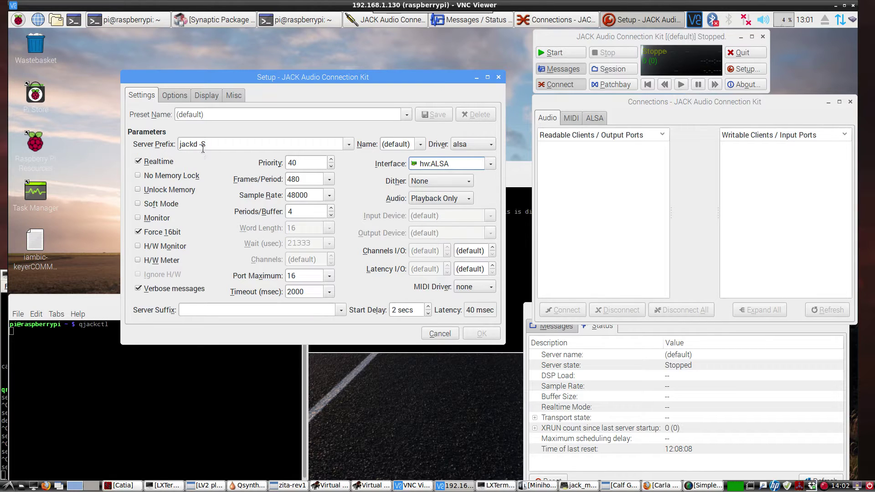
Step: Browse the Options, Display and Misc setup pages, then cancel the Setup dialog
{"action": "left_click", "coordinate": [178, 97]}
{"action": "left_click", "coordinate": [205, 96]}
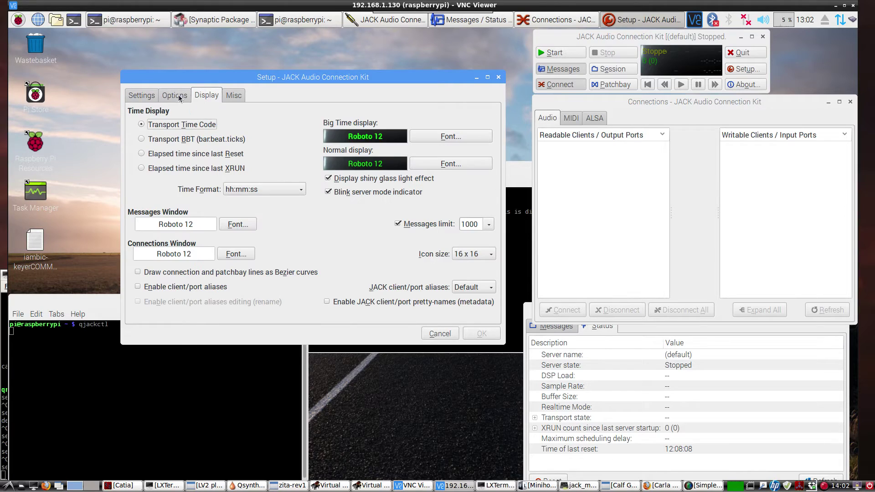
{"action": "left_click", "coordinate": [231, 97]}
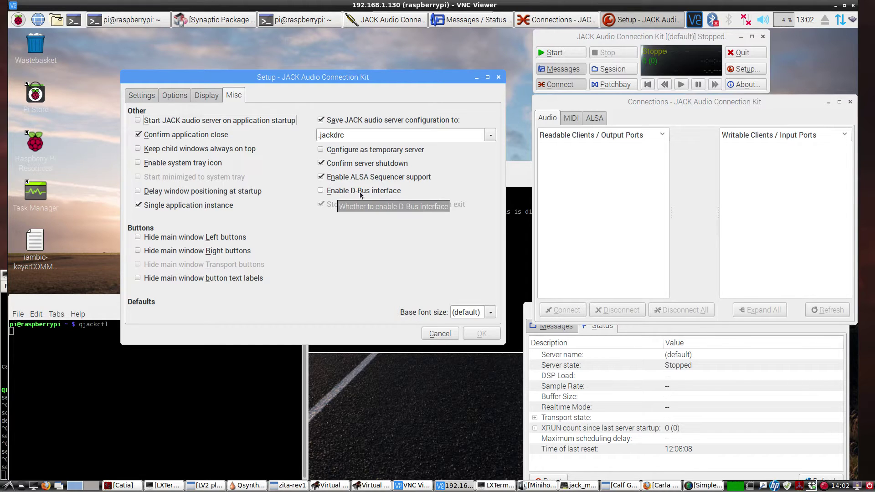
{"action": "left_click", "coordinate": [140, 95]}
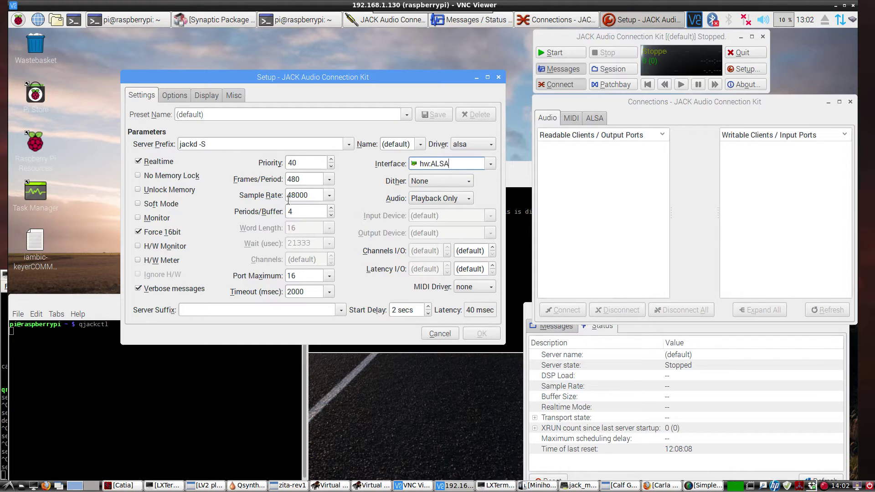
{"action": "left_click", "coordinate": [439, 334]}
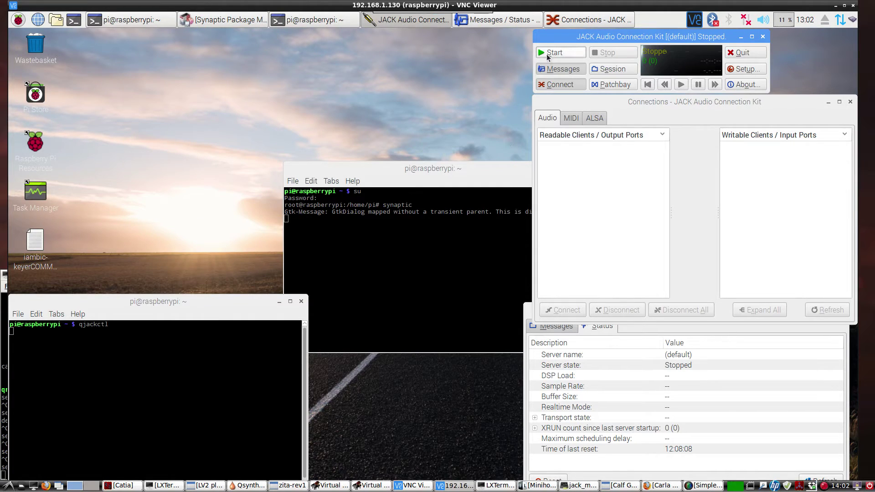
Step: Start the JACK server and show the Messages log in a window moved to the centre
{"action": "left_click", "coordinate": [553, 53]}
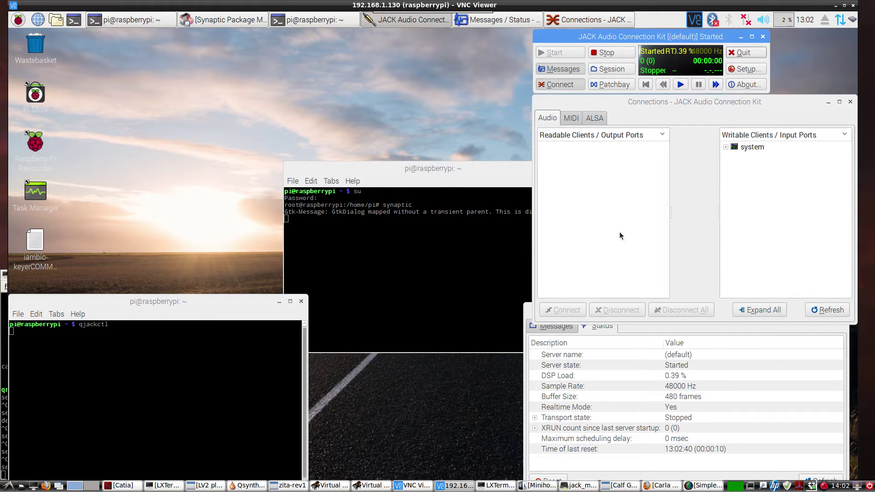
{"action": "left_click", "coordinate": [618, 328]}
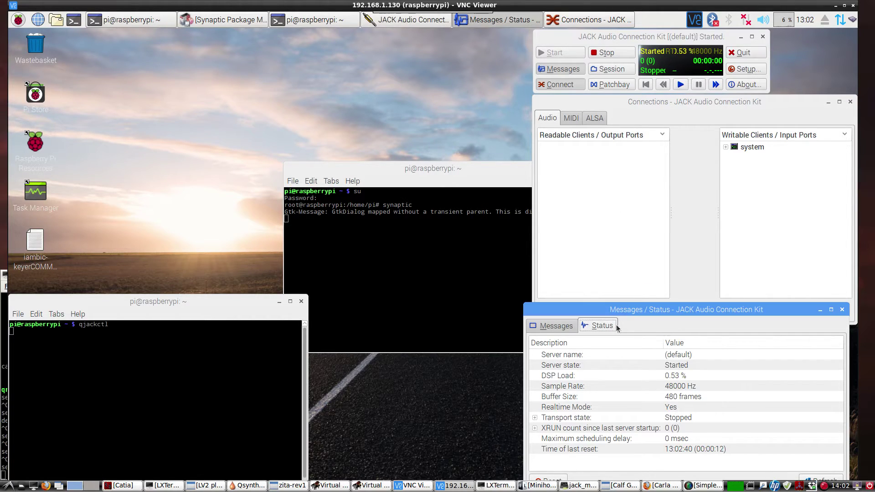
{"action": "left_click", "coordinate": [567, 326]}
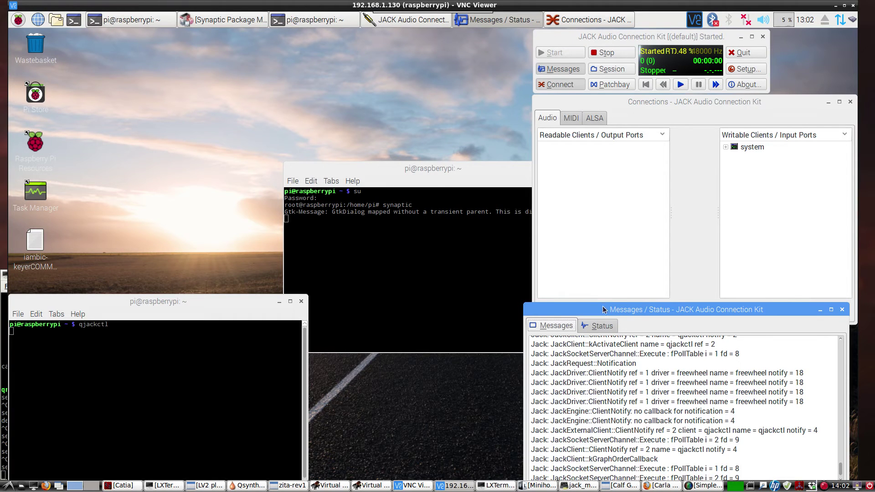
{"action": "left_click_drag", "start_coordinate": [602, 309], "coordinate": [488, 201]}
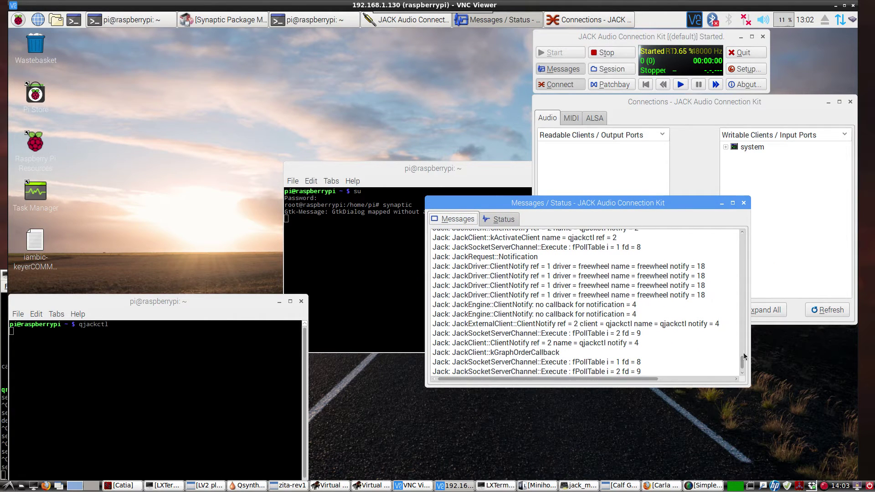
Step: Scroll the log back up to the jackd startup command line and select it
{"action": "left_click_drag", "start_coordinate": [743, 360], "coordinate": [739, 294]}
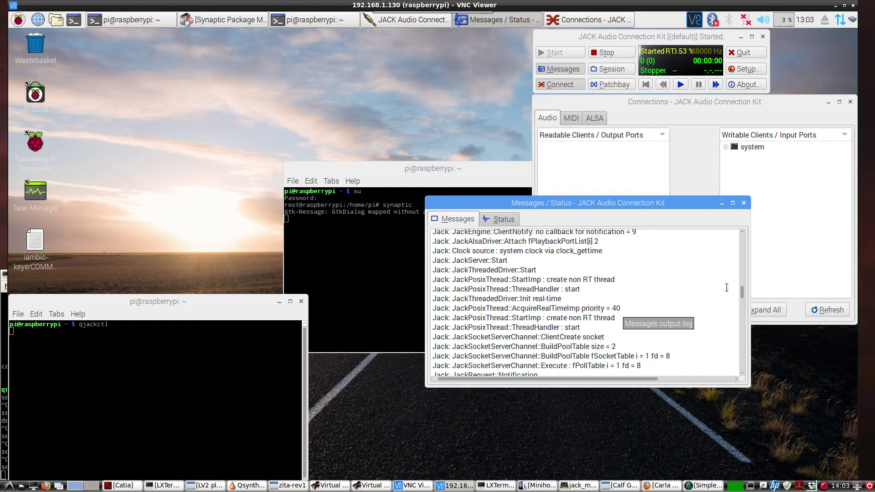
{"action": "left_click_drag", "start_coordinate": [743, 293], "coordinate": [742, 280]}
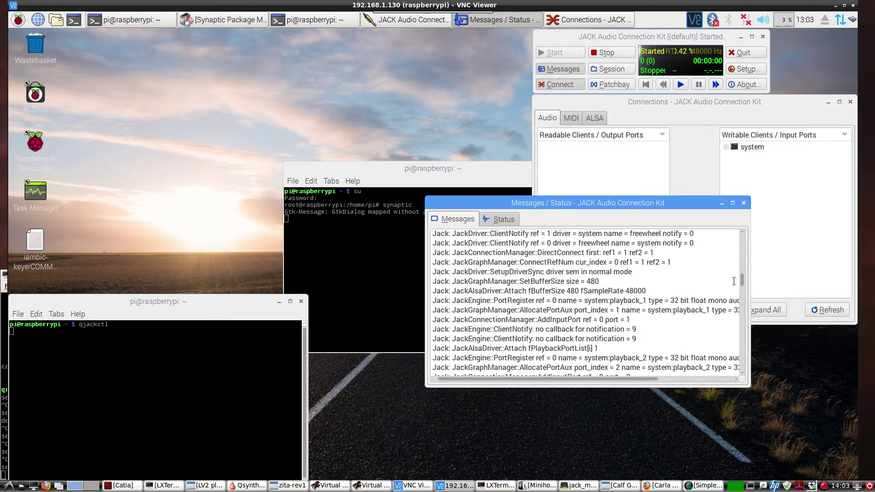
{"action": "left_click_drag", "start_coordinate": [743, 281], "coordinate": [742, 242]}
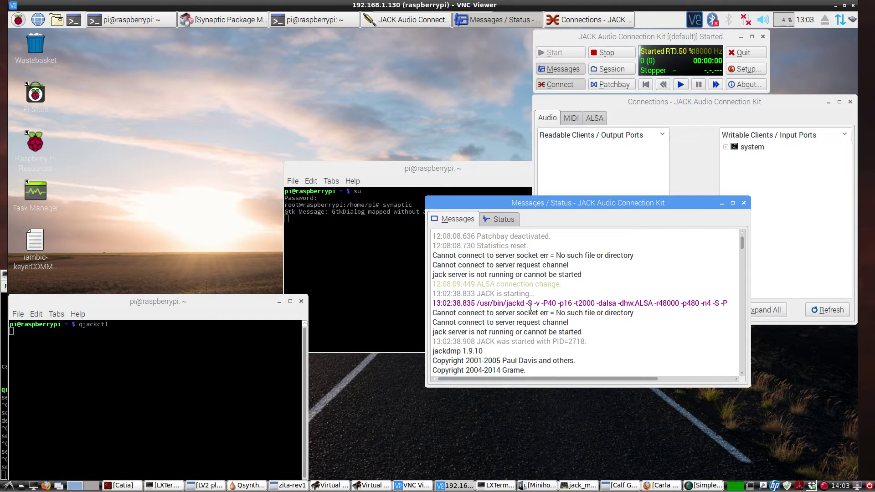
{"action": "left_click_drag", "start_coordinate": [477, 305], "coordinate": [731, 304]}
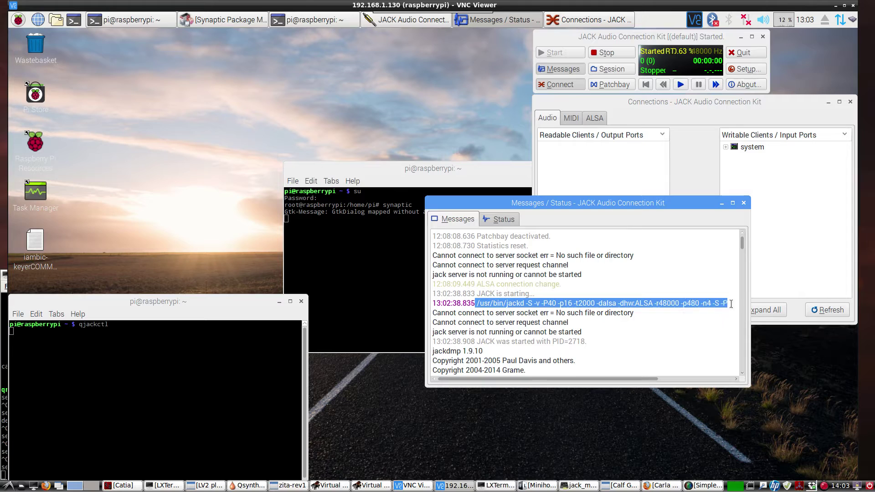
{"action": "left_click", "coordinate": [691, 284]}
Step: Check Realtime Mode in the Status table, move it lower right, and expand system's playback ports
{"action": "left_click", "coordinate": [514, 223]}
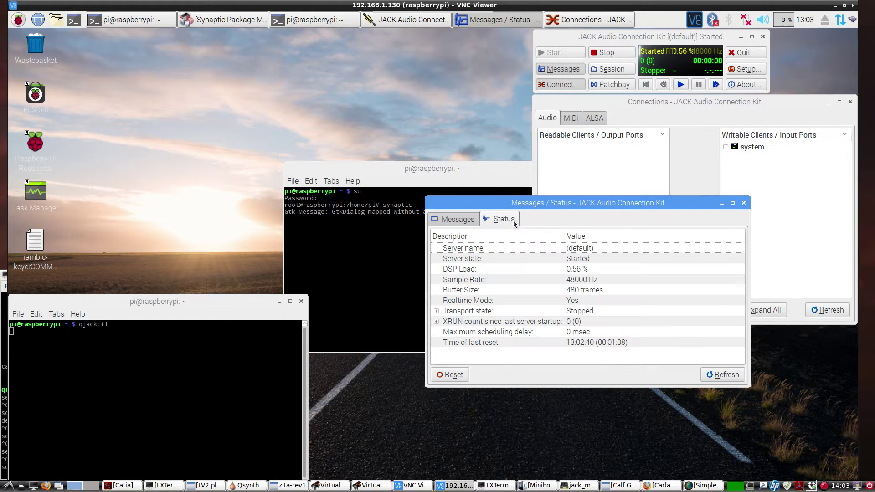
{"action": "left_click", "coordinate": [484, 303]}
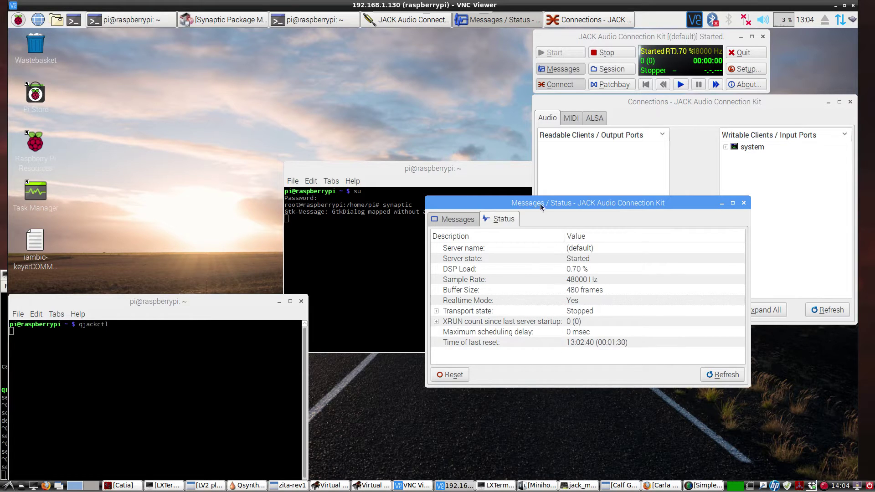
{"action": "left_click_drag", "start_coordinate": [539, 204], "coordinate": [650, 286]}
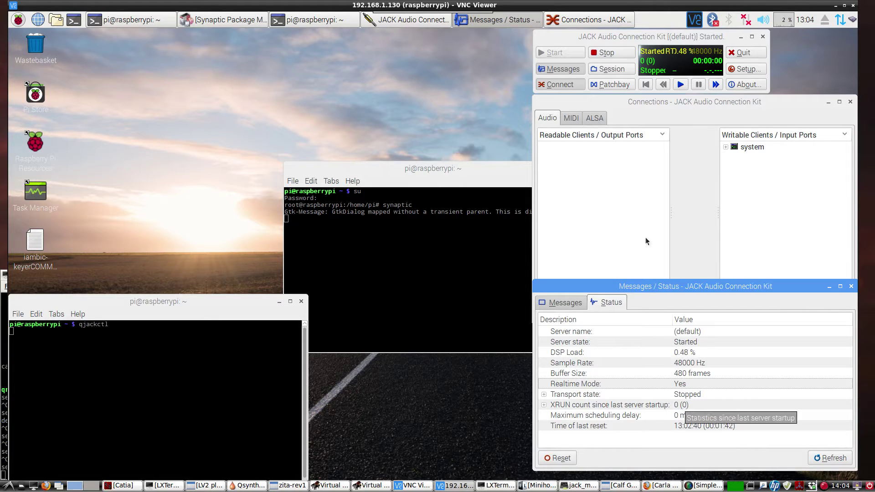
{"action": "left_click", "coordinate": [725, 147]}
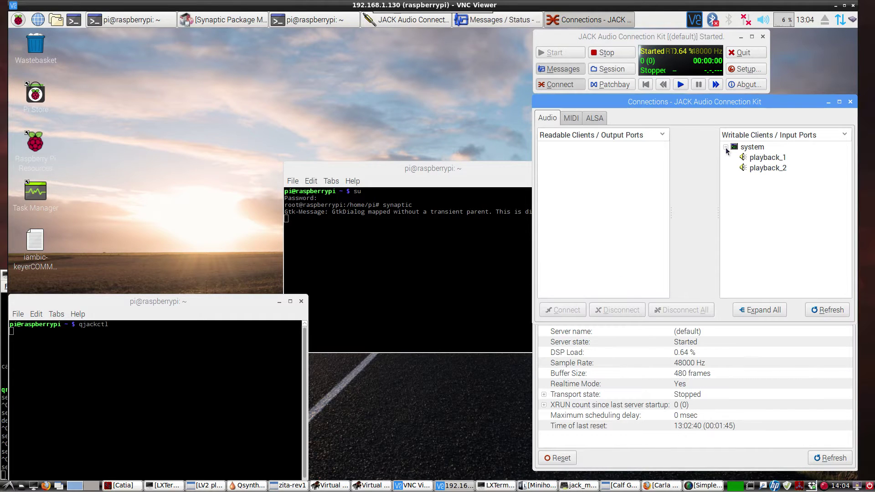
{"action": "left_click", "coordinate": [743, 69]}
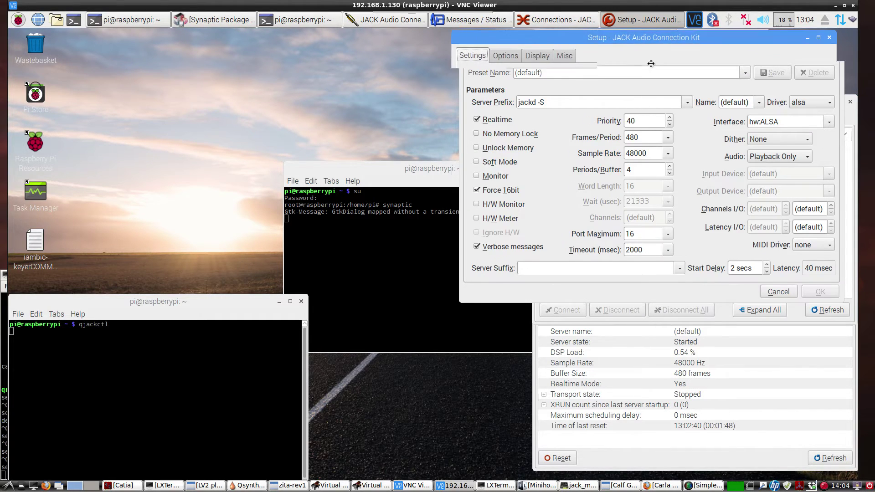
{"action": "left_click_drag", "start_coordinate": [734, 49], "coordinate": [430, 86]}
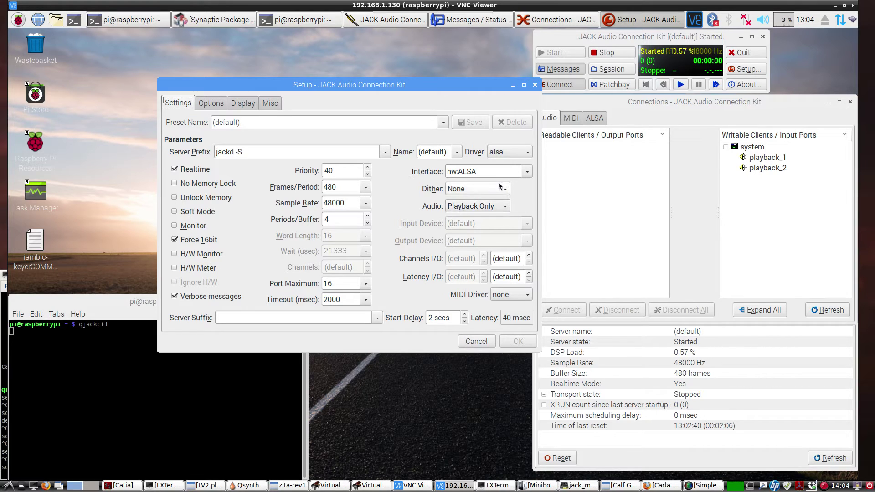
{"action": "left_click", "coordinate": [528, 155]}
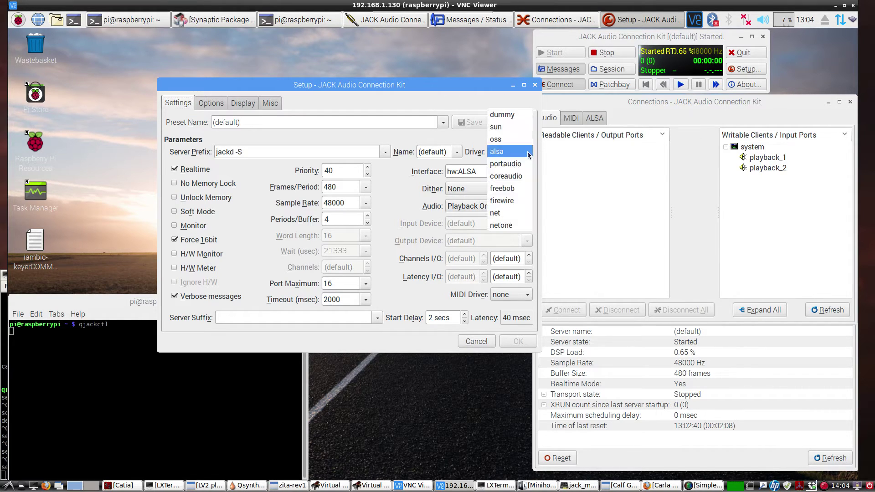
{"action": "left_click", "coordinate": [528, 155]}
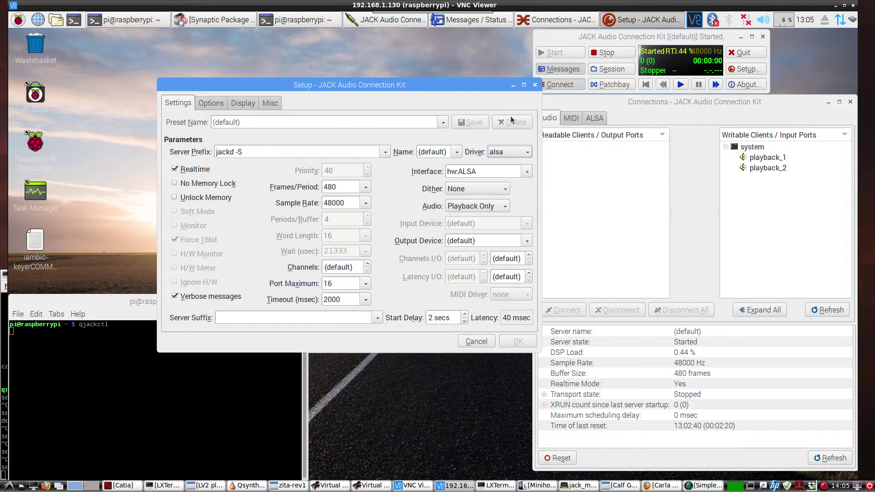
{"action": "left_click", "coordinate": [535, 86]}
{"action": "left_click", "coordinate": [573, 153]}
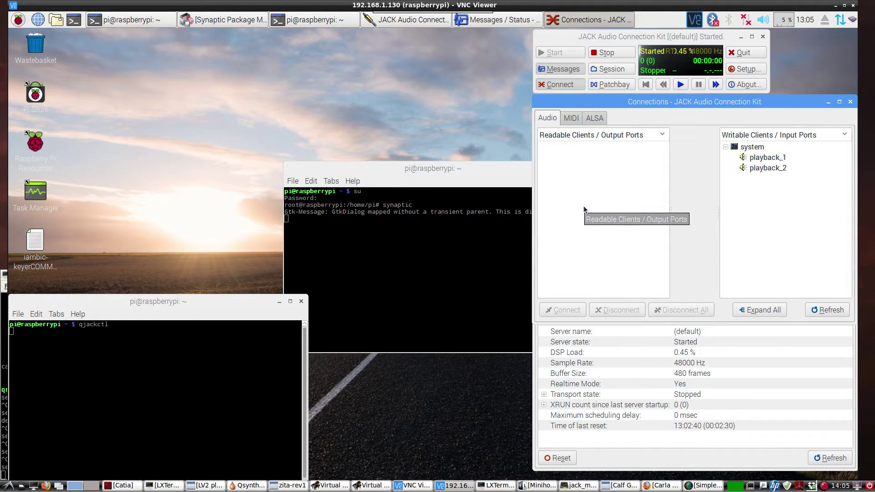
Step: Launch Aqualung from Sound & Video and expand its output ports in Connections
{"action": "left_click", "coordinate": [18, 22]}
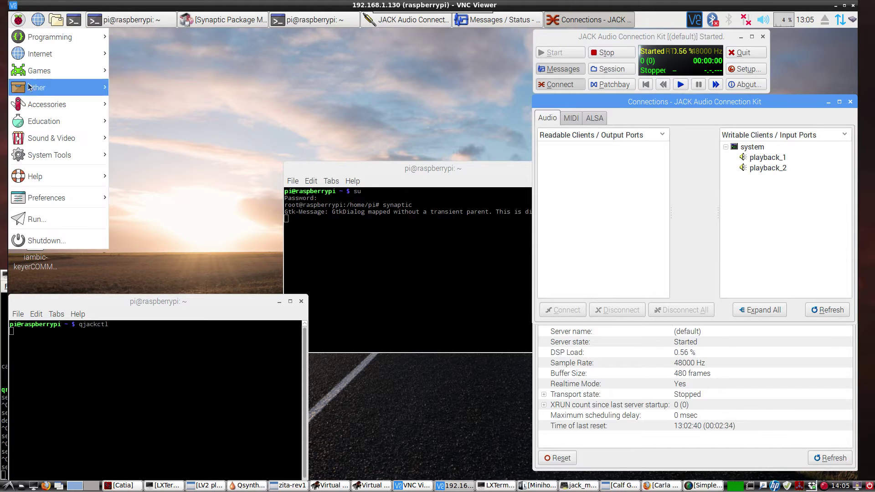
{"action": "mouse_move", "coordinate": [51, 139]}
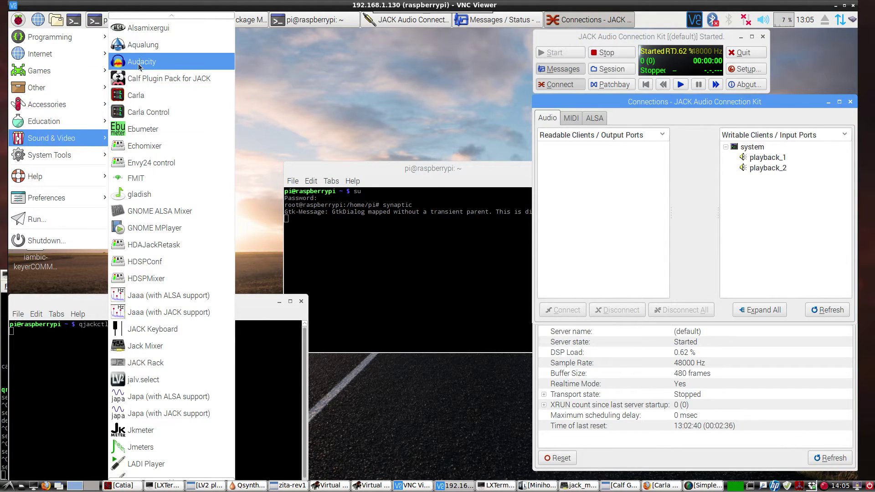
{"action": "left_click", "coordinate": [140, 47]}
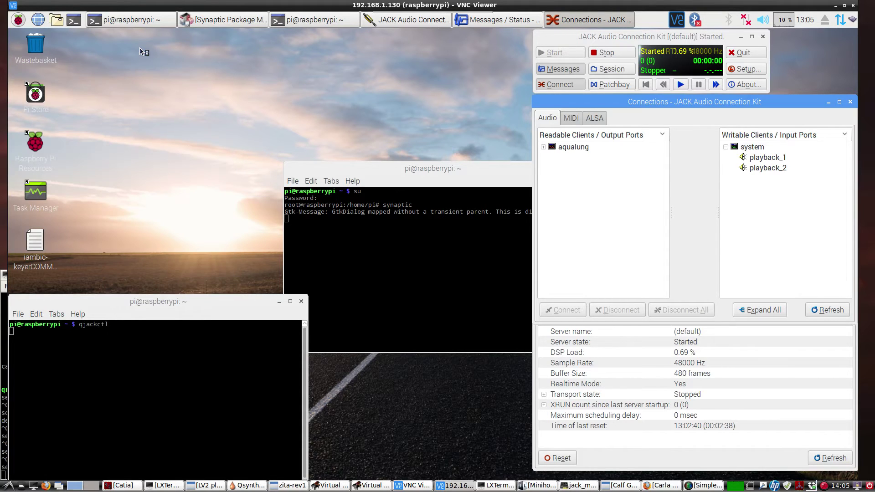
{"action": "left_click", "coordinate": [543, 147]}
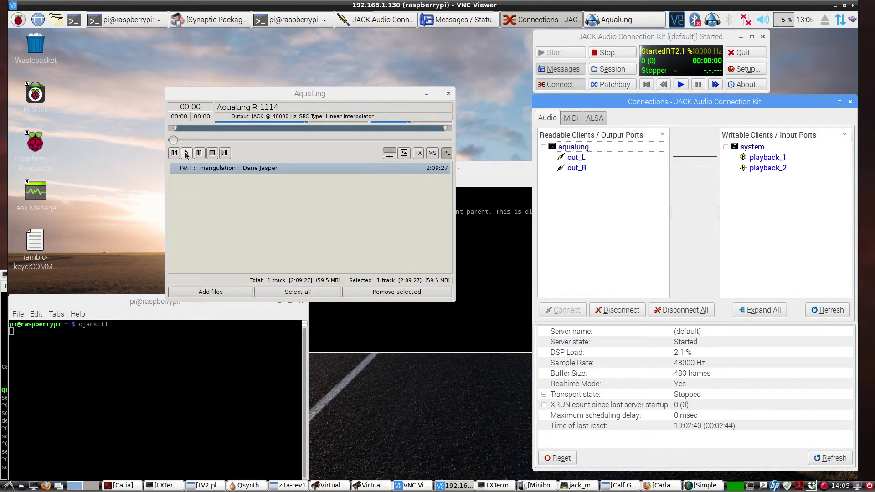
Step: Play the Triangulation track, raise the volume through -9 and -6 to -3 dB, then stop
{"action": "mouse_move", "coordinate": [305, 126]}
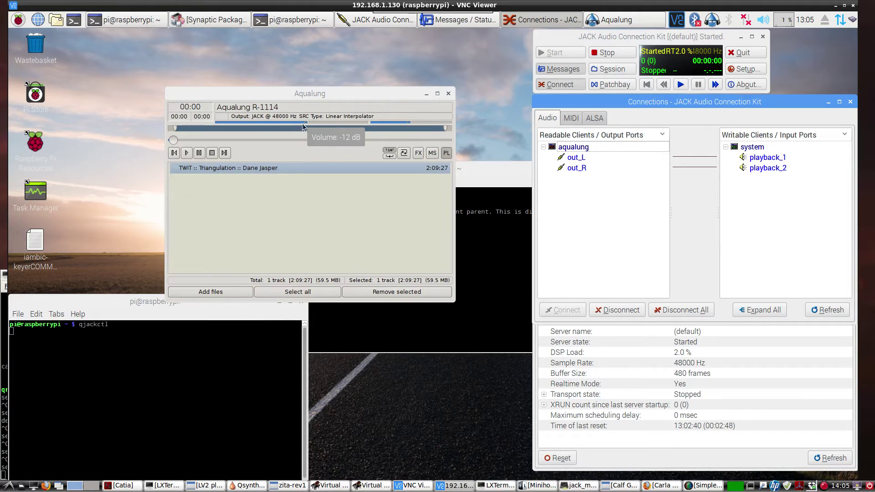
{"action": "left_click", "coordinate": [187, 154]}
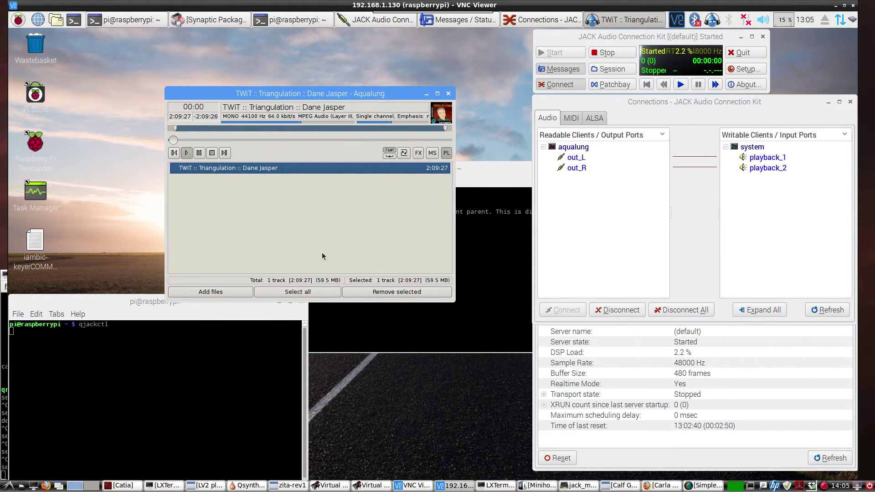
{"action": "left_click", "coordinate": [311, 121]}
{"action": "left_click", "coordinate": [318, 122]}
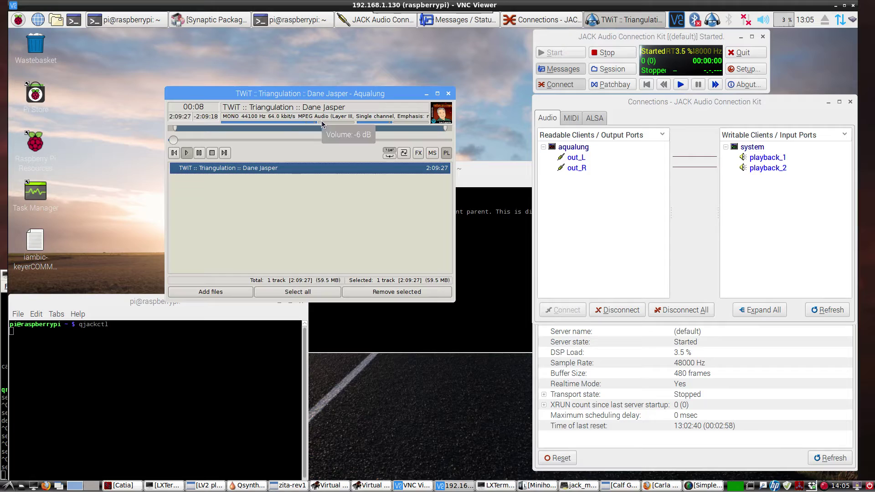
{"action": "left_click_drag", "start_coordinate": [323, 124], "coordinate": [327, 125]}
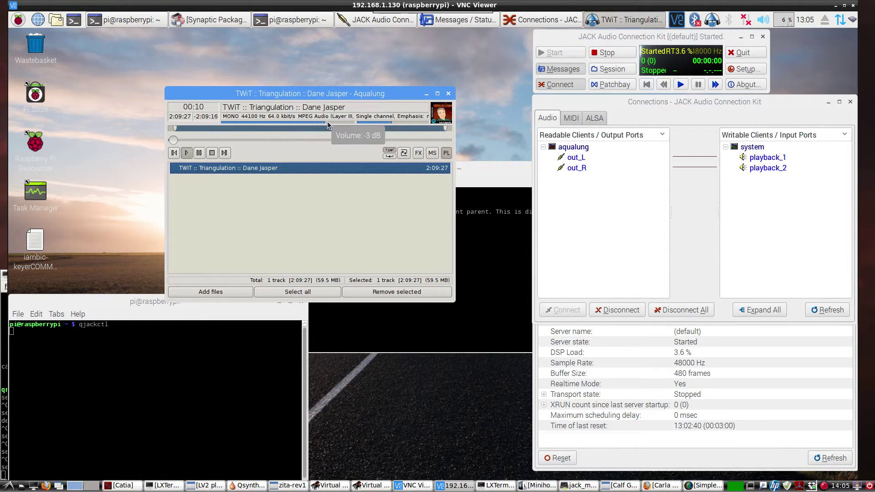
{"action": "left_click", "coordinate": [213, 153]}
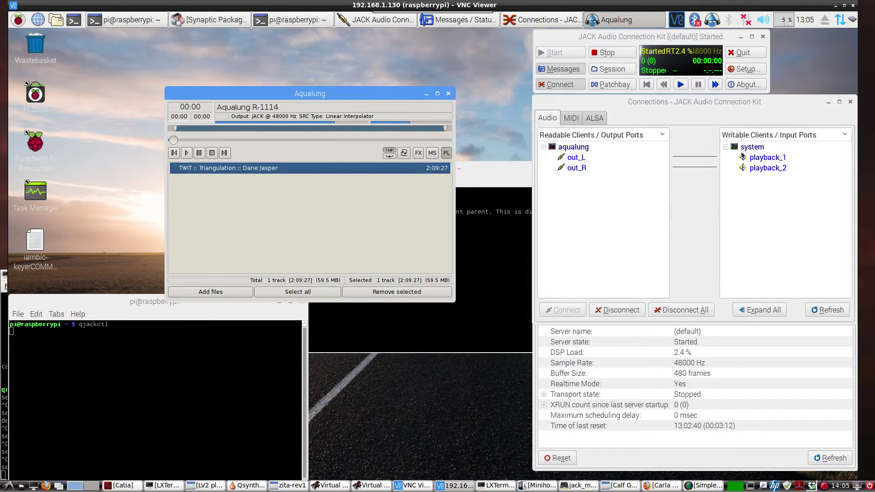
Step: Check the MIDI and ALSA tabs, expand both 14:Midi Through clients, then return to the empty MIDI tab
{"action": "left_click", "coordinate": [570, 119]}
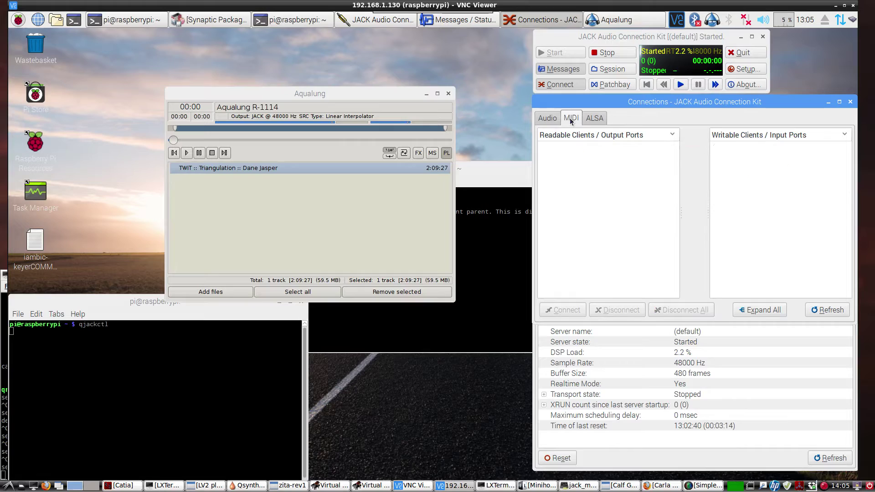
{"action": "left_click", "coordinate": [594, 117]}
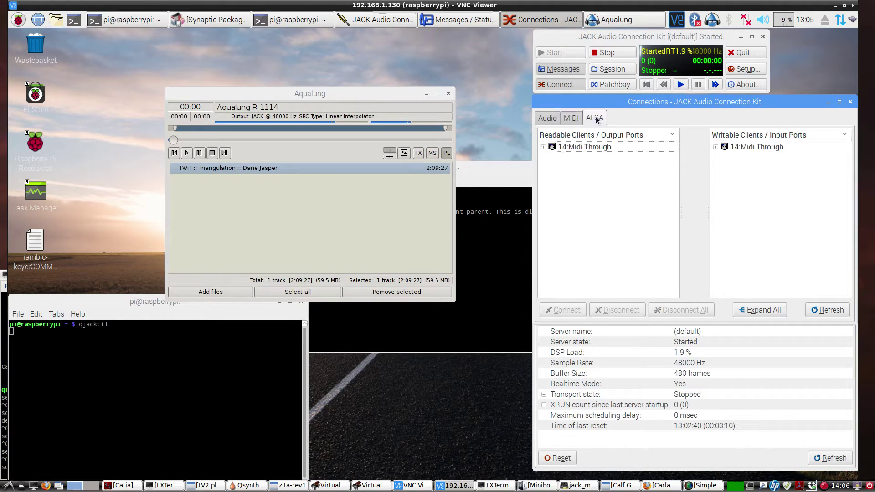
{"action": "left_click", "coordinate": [543, 147]}
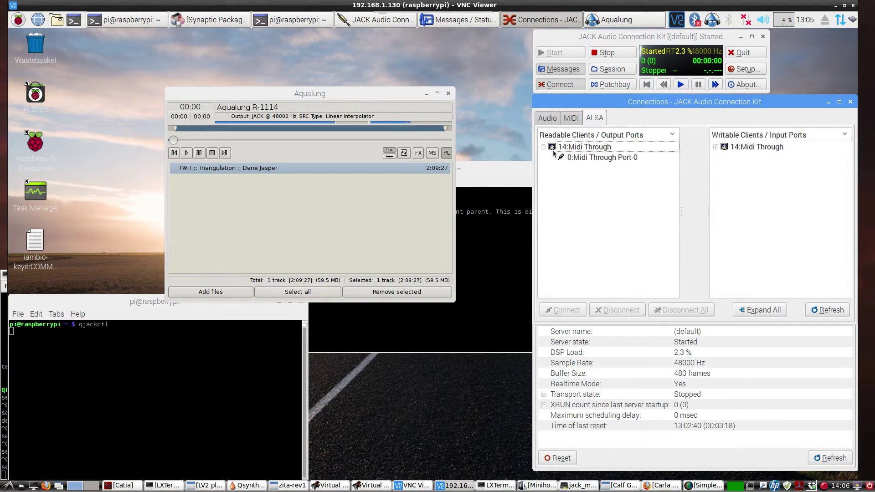
{"action": "left_click", "coordinate": [715, 147]}
{"action": "left_click", "coordinate": [572, 119]}
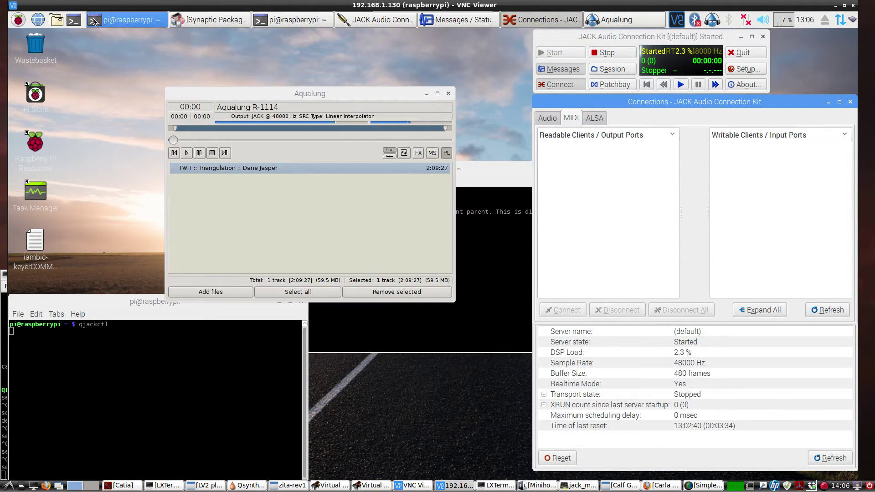
Step: Open a new LXTerminal and run 'a2jmidid -e' to start the MIDI bridge
{"action": "left_click", "coordinate": [74, 21]}
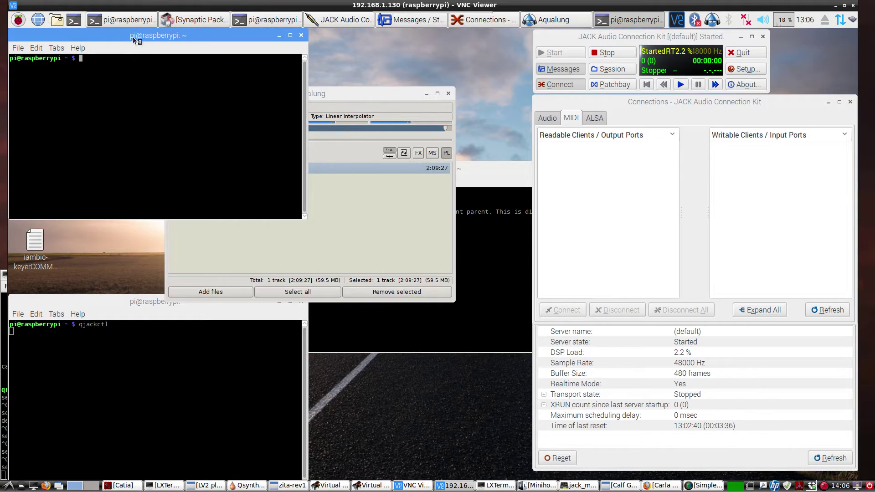
{"action": "left_click_drag", "start_coordinate": [133, 38], "coordinate": [188, 92]}
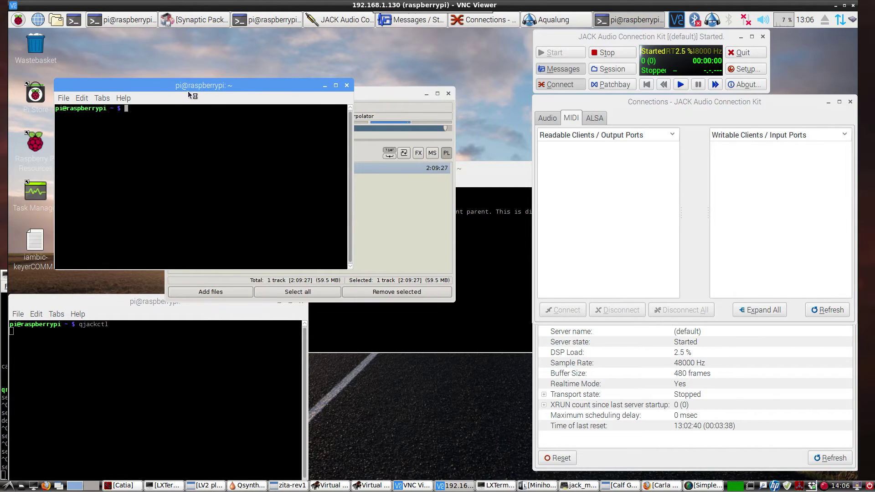
{"action": "type", "text": "a2jmidid -e"}
{"action": "key", "text": "Return"}
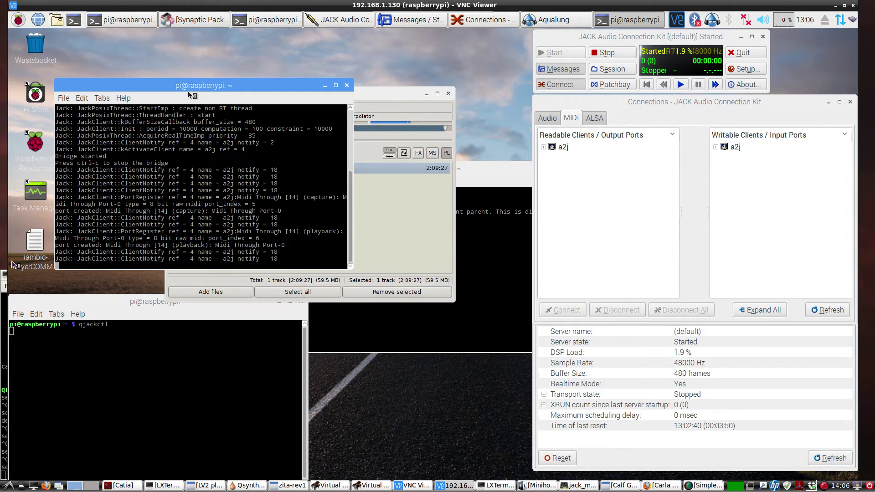
Step: Inspect the new a2j Midi Through capture and playback ports, then review the ALSA and Audio tabs
{"action": "left_click", "coordinate": [543, 148]}
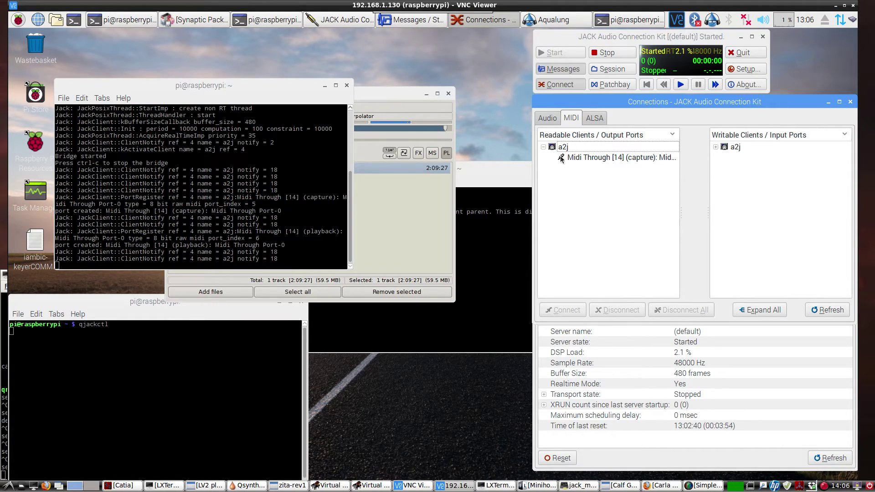
{"action": "left_click", "coordinate": [558, 156]}
{"action": "double_click", "coordinate": [553, 148]}
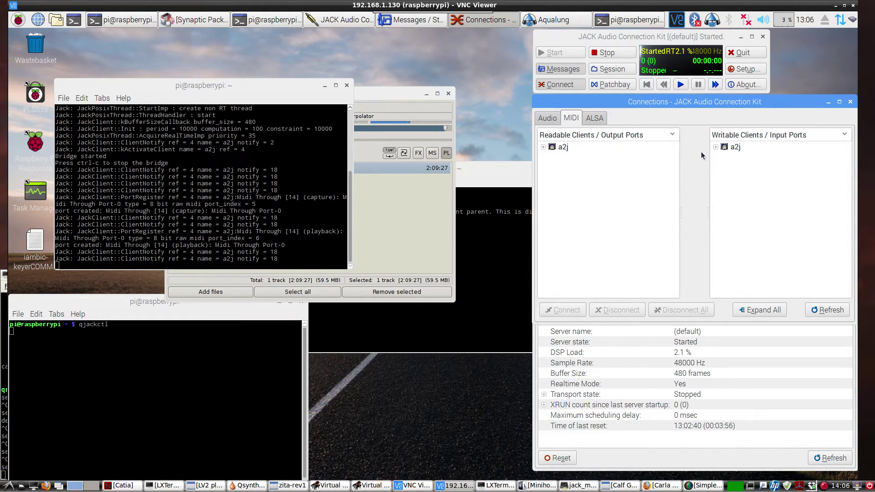
{"action": "left_click", "coordinate": [716, 147]}
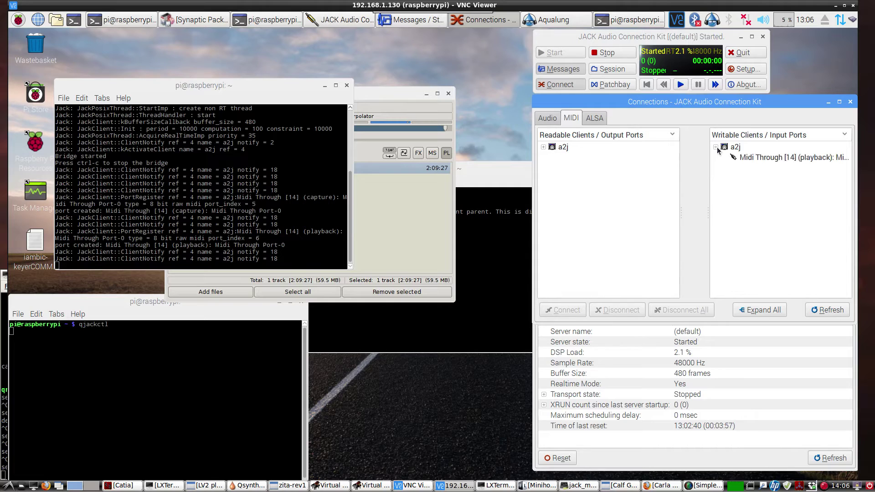
{"action": "left_click", "coordinate": [543, 147]}
{"action": "left_click", "coordinate": [593, 119]}
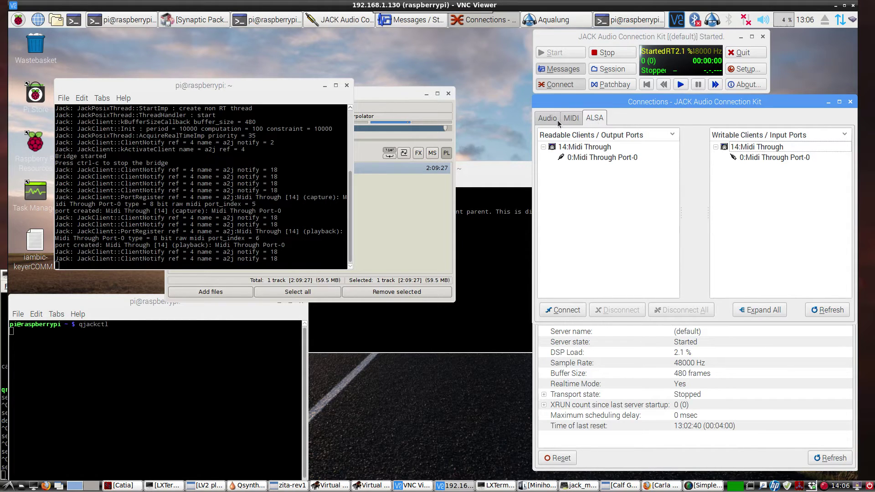
{"action": "left_click", "coordinate": [545, 119]}
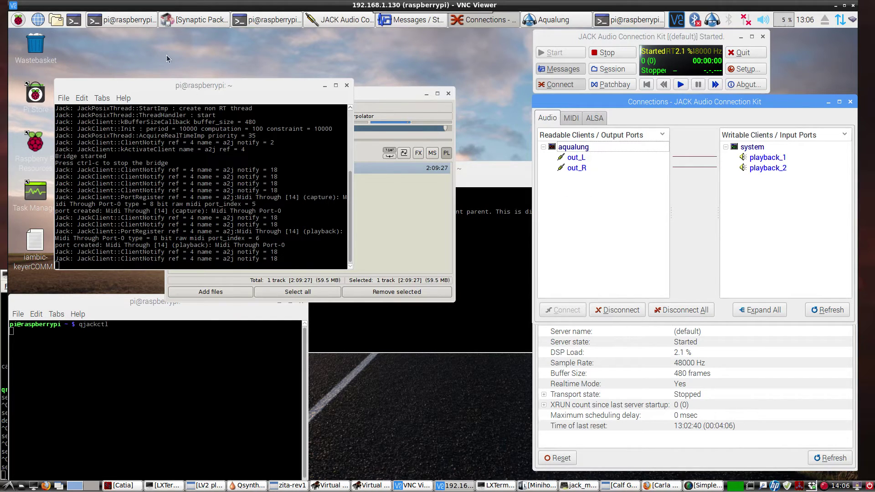
{"action": "left_click_drag", "start_coordinate": [257, 89], "coordinate": [289, 64]}
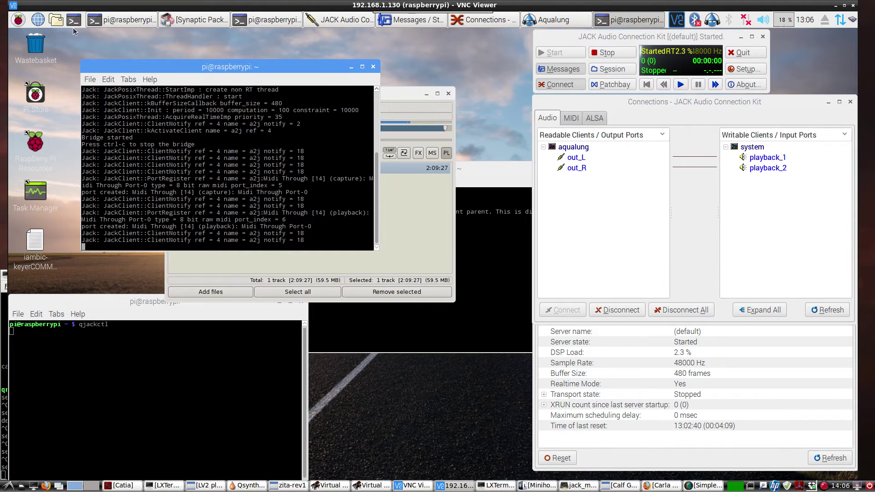
Step: Launch JACK Keyboard from the Sound & Video menu and move its window to the top
{"action": "left_click", "coordinate": [23, 25]}
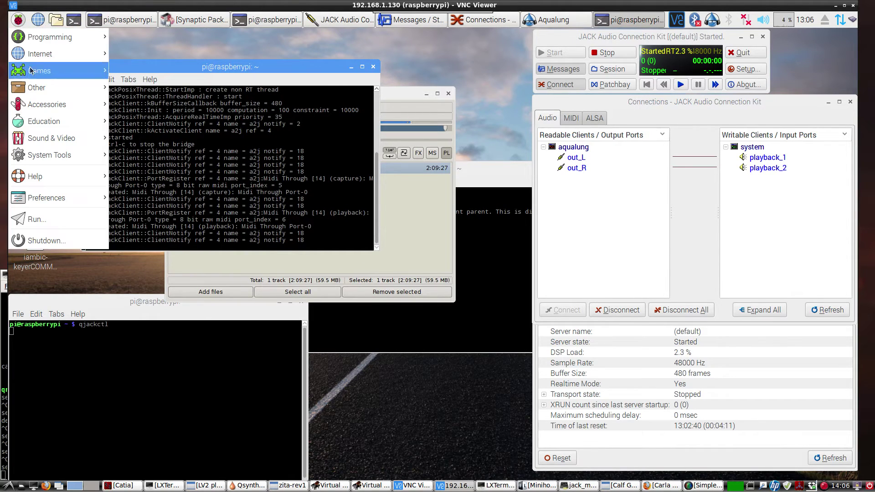
{"action": "mouse_move", "coordinate": [47, 141]}
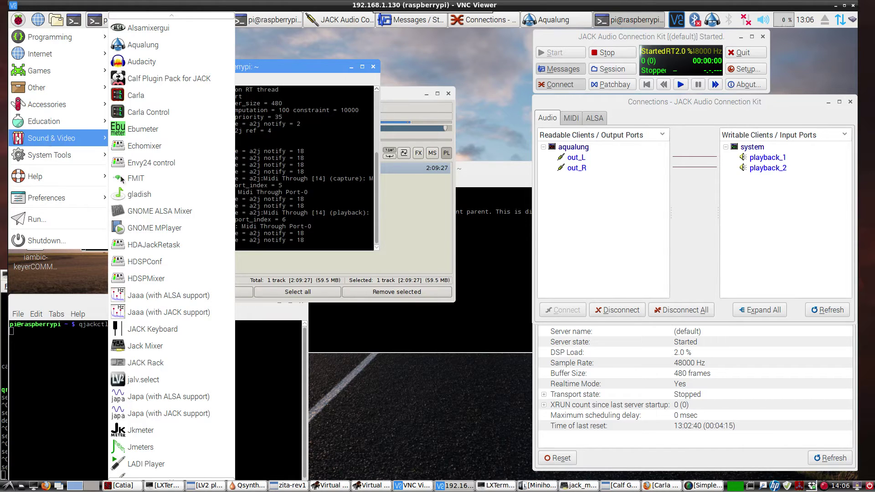
{"action": "left_click", "coordinate": [188, 329]}
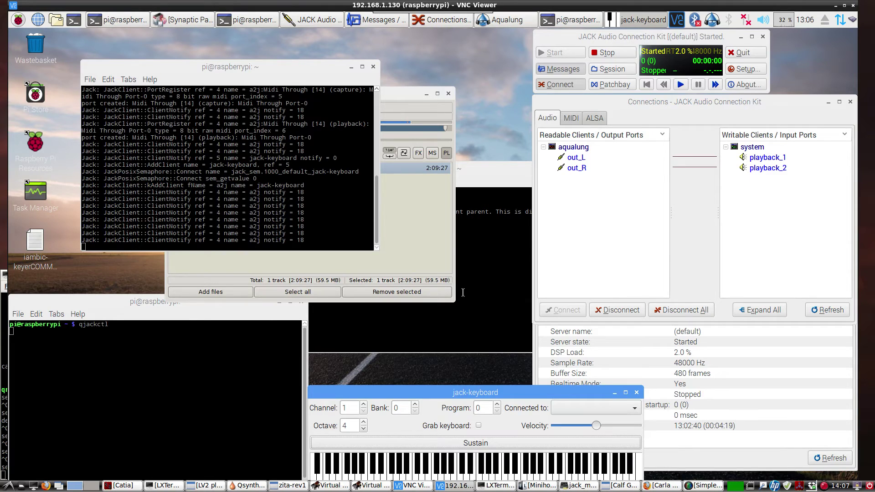
{"action": "left_click_drag", "start_coordinate": [444, 391], "coordinate": [321, 40]}
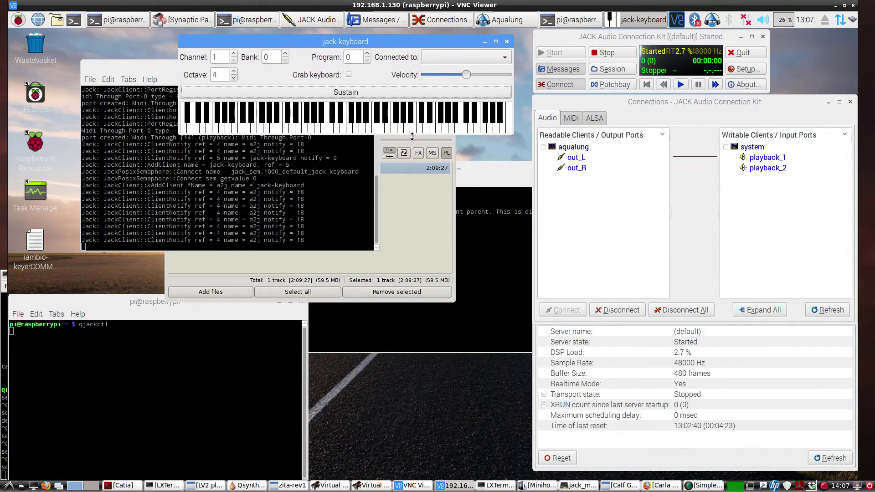
Step: In the MIDI tab, expand jack-keyboard to show midi_out, then expand all clients
{"action": "left_click", "coordinate": [571, 118]}
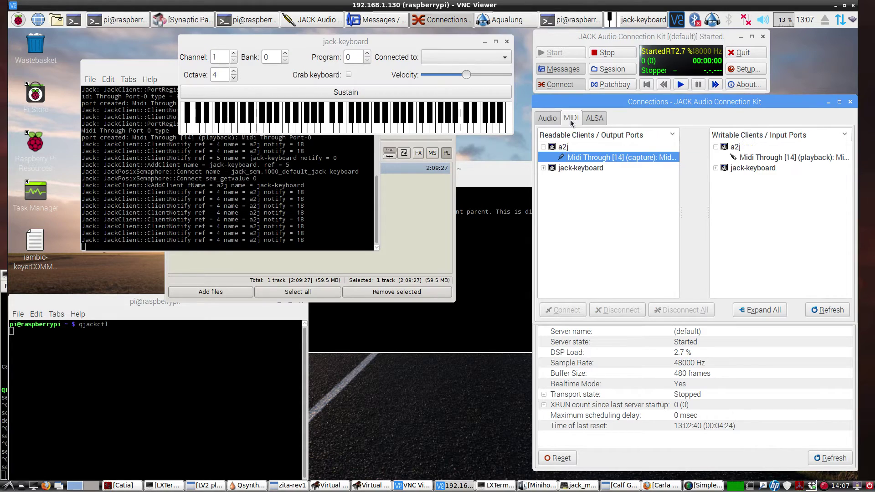
{"action": "left_click", "coordinate": [543, 169]}
{"action": "left_click", "coordinate": [577, 179]}
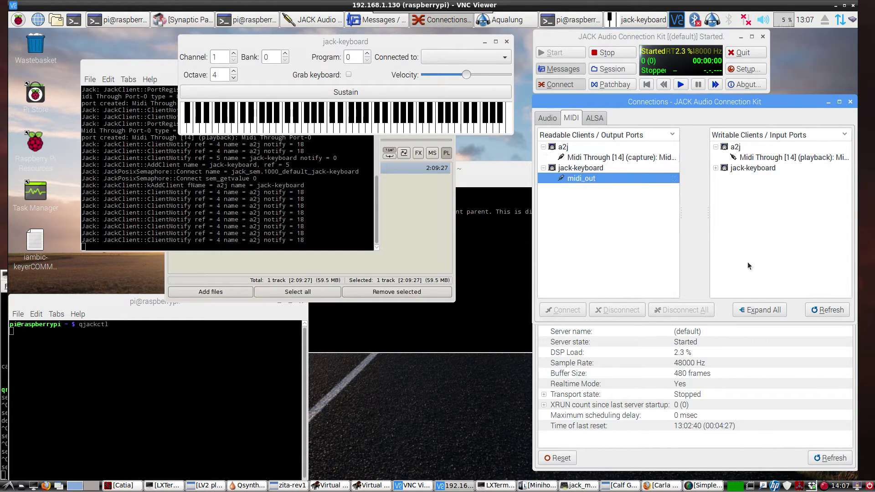
{"action": "left_click", "coordinate": [756, 309]}
Step: Connect aqualung out_L to system playback_2, disconnect it again, and glance at the MIDI tab
{"action": "left_click", "coordinate": [548, 119]}
{"action": "left_click", "coordinate": [579, 160]}
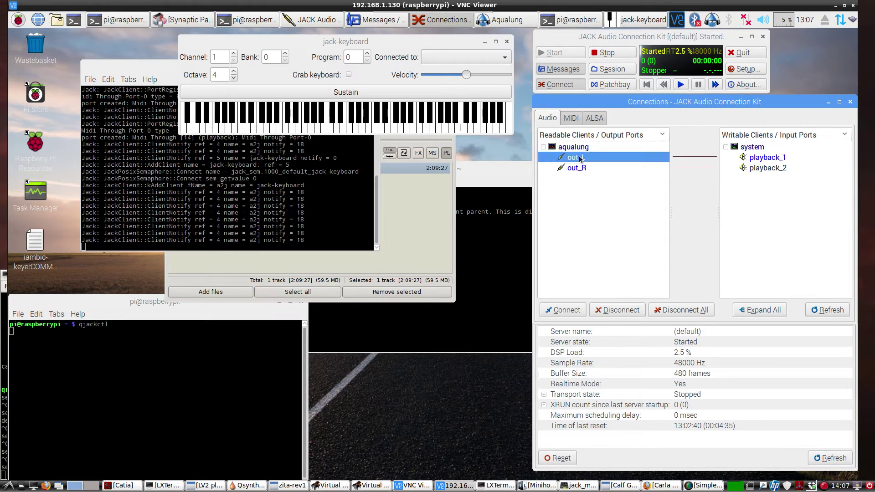
{"action": "left_click", "coordinate": [754, 170]}
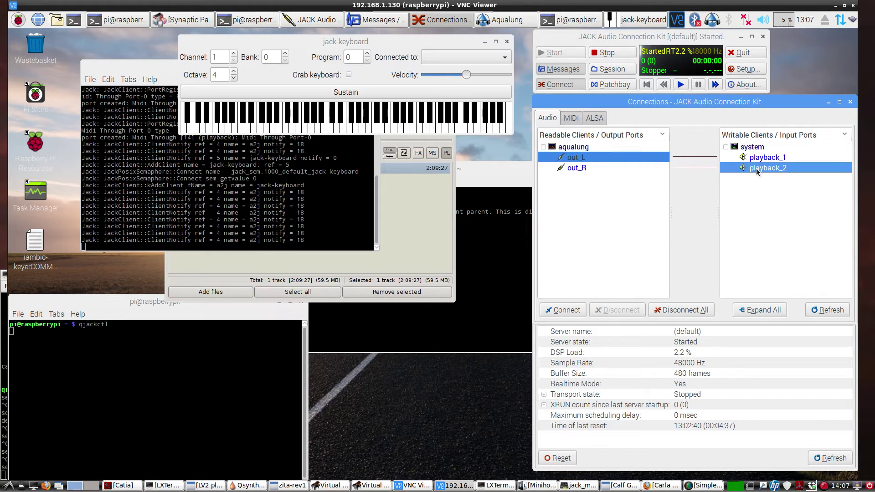
{"action": "left_click", "coordinate": [567, 312]}
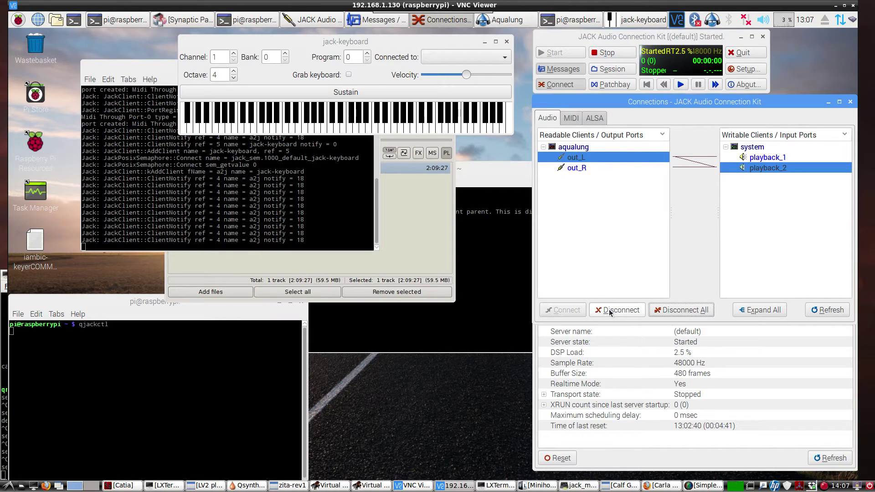
{"action": "left_click", "coordinate": [609, 311]}
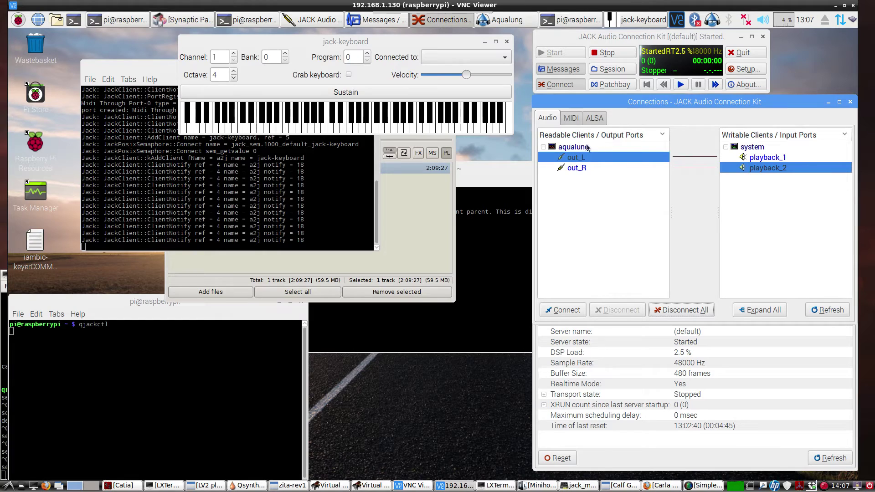
{"action": "left_click", "coordinate": [571, 119]}
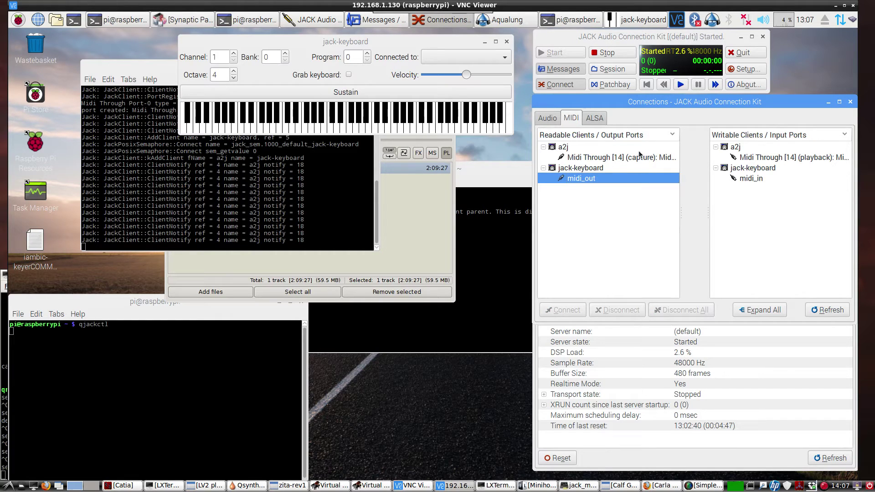
{"action": "left_click", "coordinate": [547, 119]}
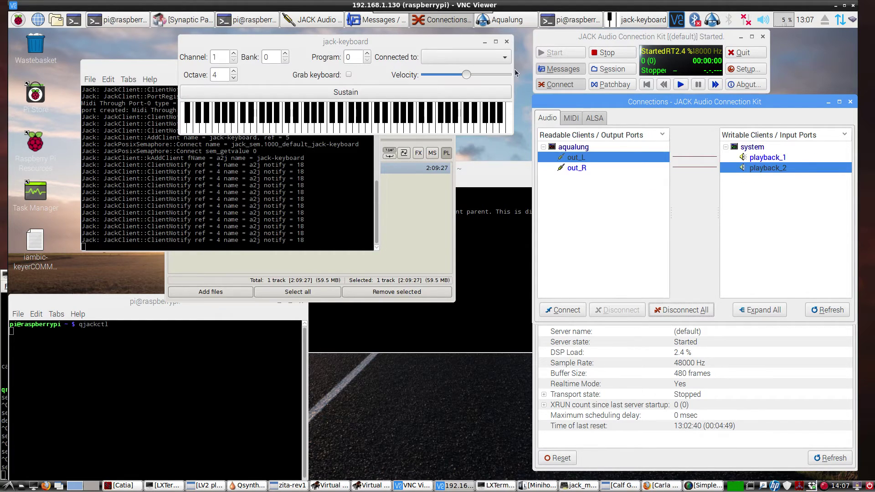
Step: Close jack-keyboard, launch the FMIT tuner, and expand all clients in Connections
{"action": "left_click", "coordinate": [506, 41]}
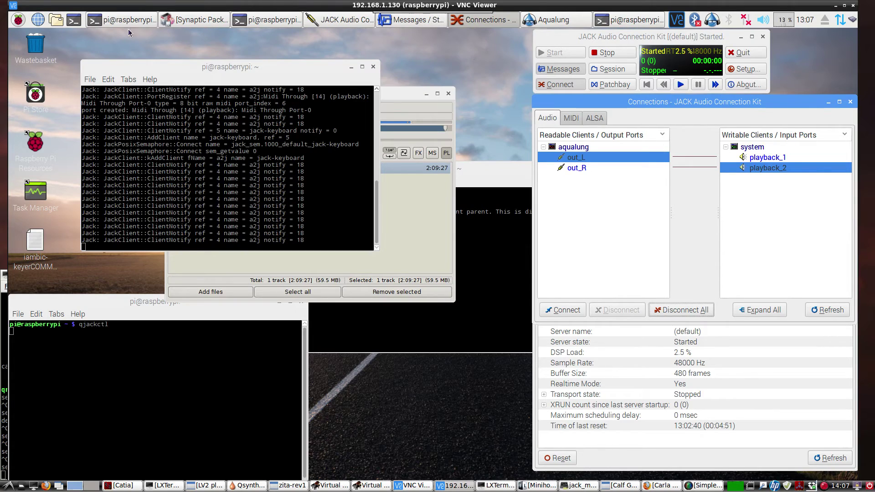
{"action": "left_click", "coordinate": [18, 23]}
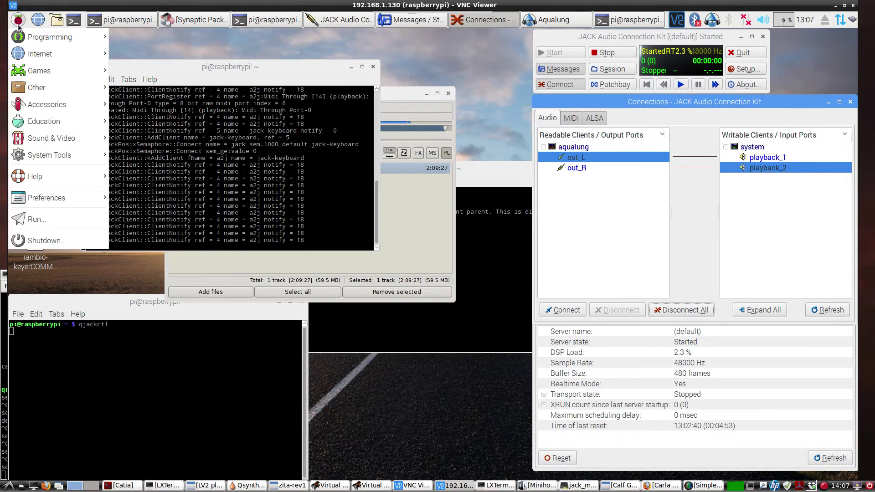
{"action": "mouse_move", "coordinate": [62, 142]}
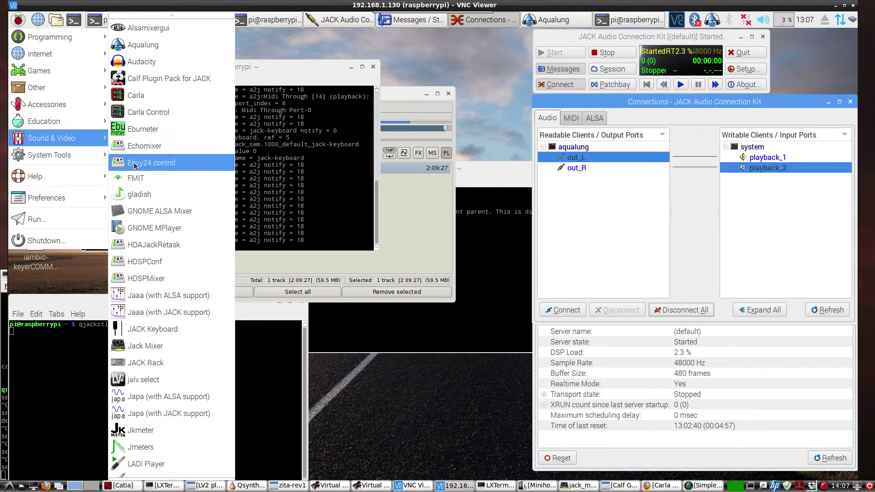
{"action": "left_click", "coordinate": [144, 179]}
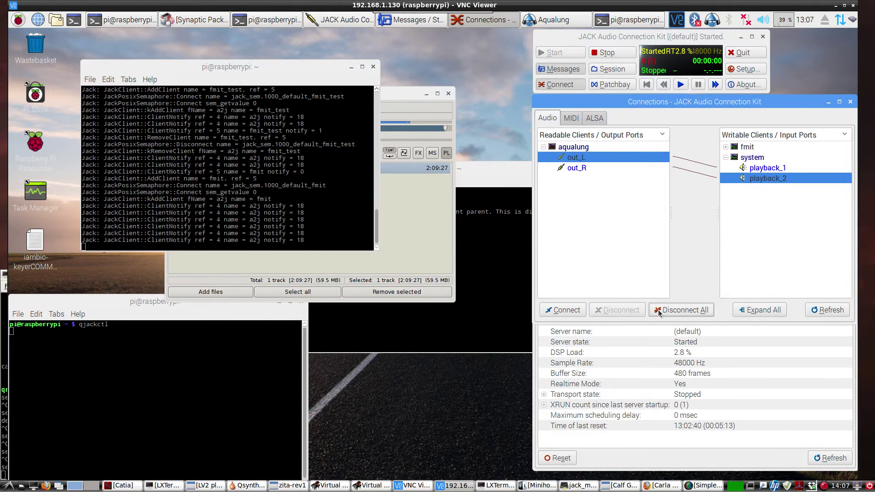
{"action": "left_click", "coordinate": [737, 310]}
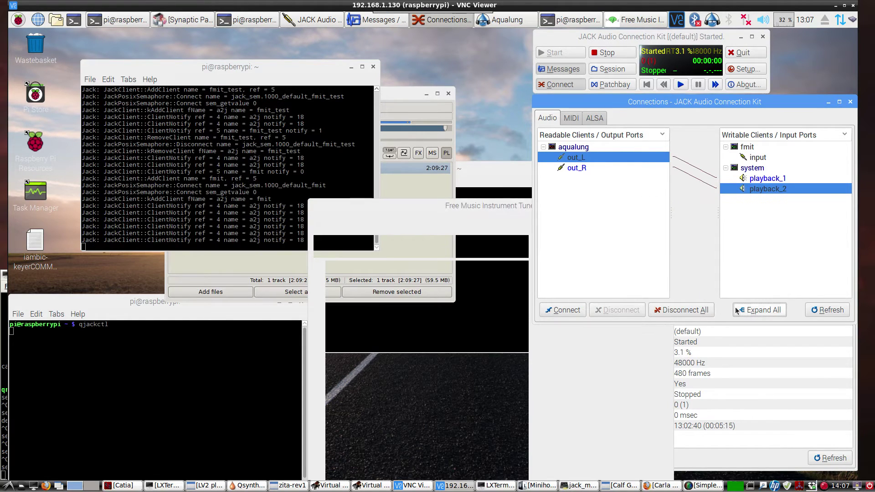
{"action": "mouse_move", "coordinate": [489, 208]}
{"action": "left_mouse_down"}
{"action": "mouse_move", "coordinate": [470, 211]}
{"action": "mouse_move", "coordinate": [369, 142]}
{"action": "mouse_move", "coordinate": [296, 115]}
{"action": "left_mouse_up"}
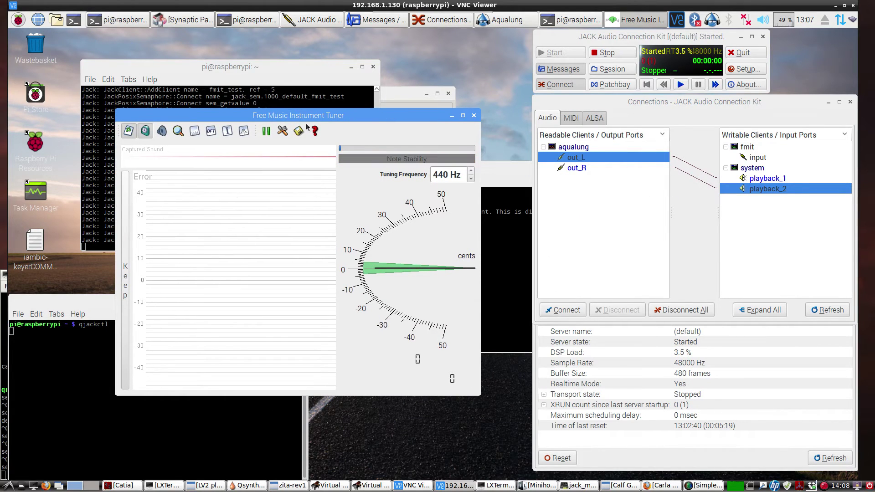
Step: Play the TWiT track in Aqualung, connect out_L and out_R to the fmit input, then close FMIT
{"action": "left_click", "coordinate": [397, 96]}
{"action": "left_click", "coordinate": [188, 153]}
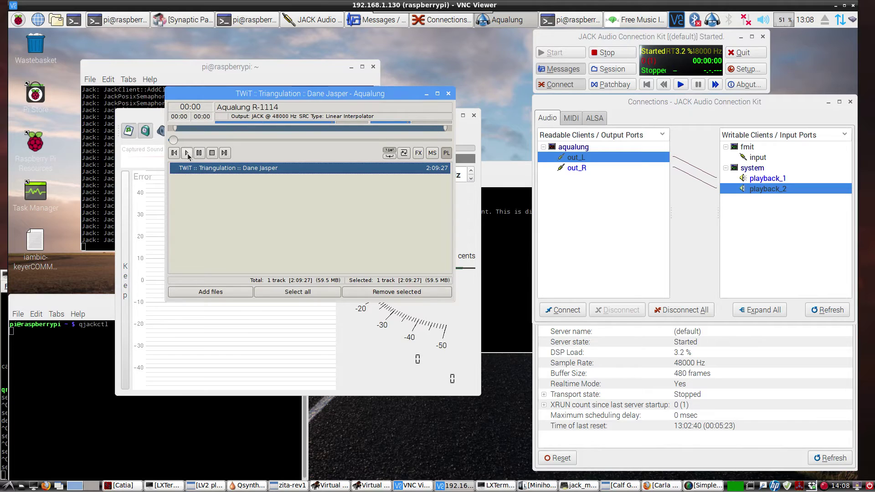
{"action": "left_click", "coordinate": [467, 219]}
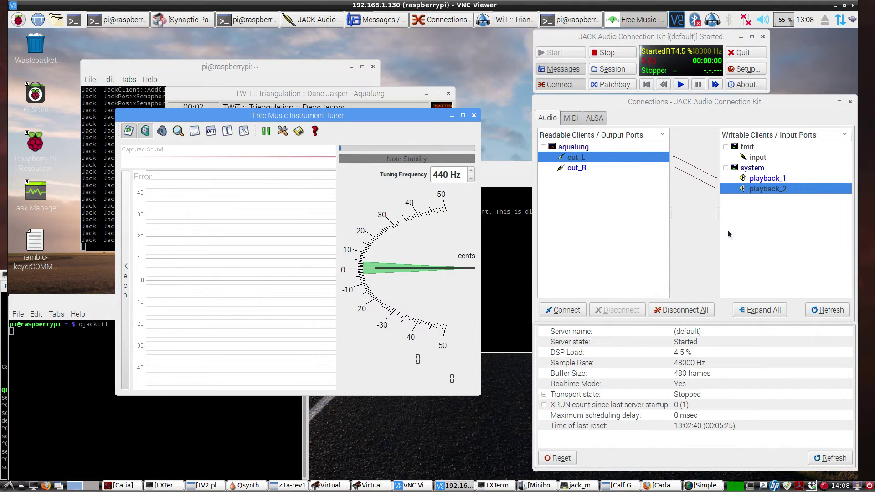
{"action": "left_click", "coordinate": [752, 159]}
{"action": "left_click", "coordinate": [563, 310]}
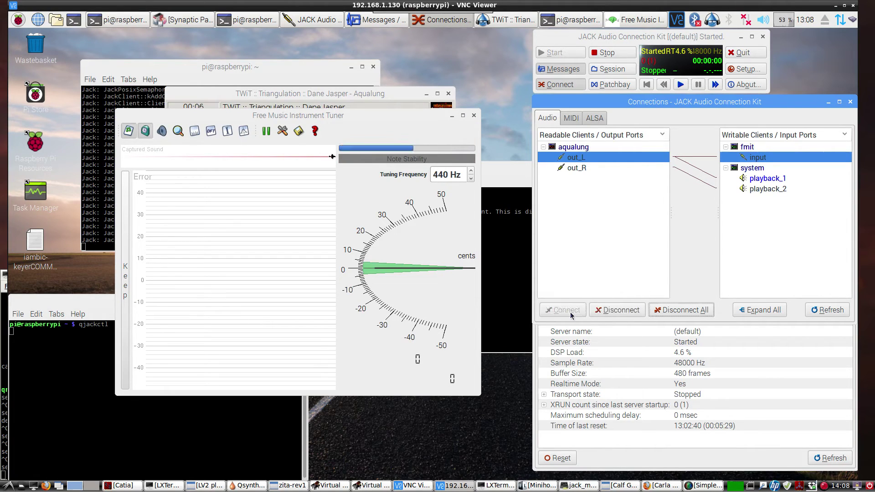
{"action": "left_click", "coordinate": [577, 168]}
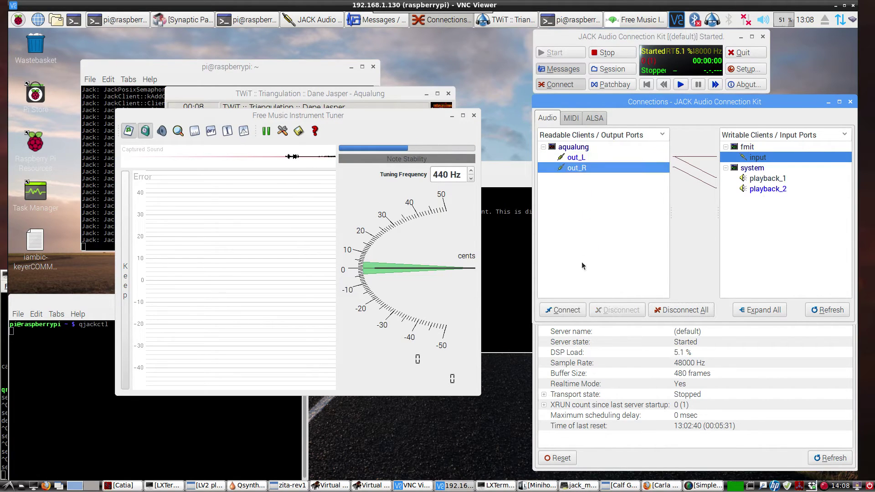
{"action": "left_click", "coordinate": [566, 310]}
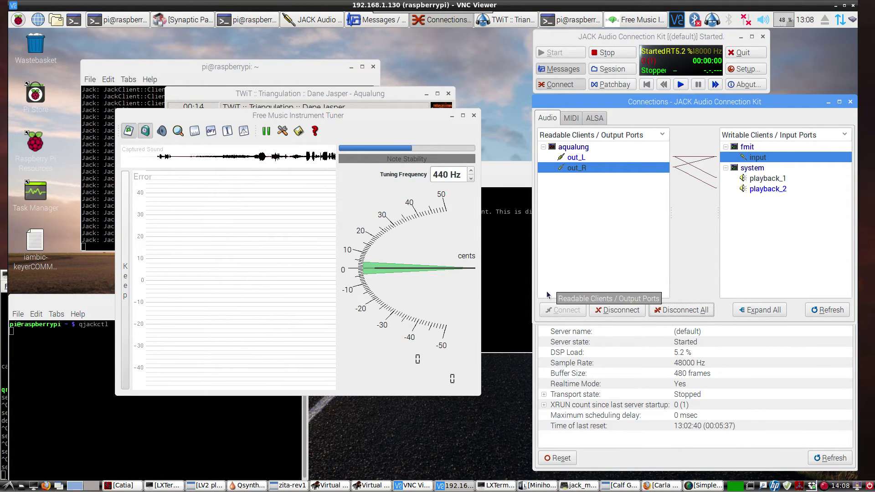
{"action": "left_click", "coordinate": [474, 115]}
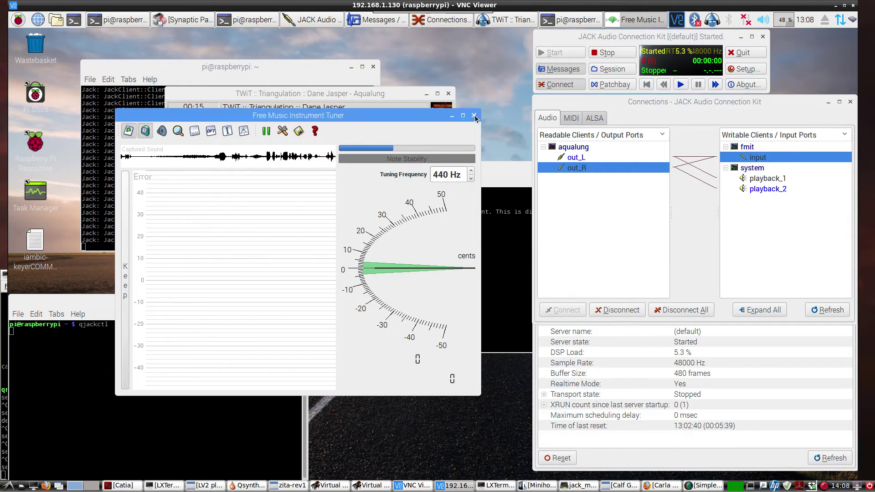
Step: Stop Aqualung playback and launch JACK Rack from the Sound & Video menu
{"action": "left_click", "coordinate": [209, 151]}
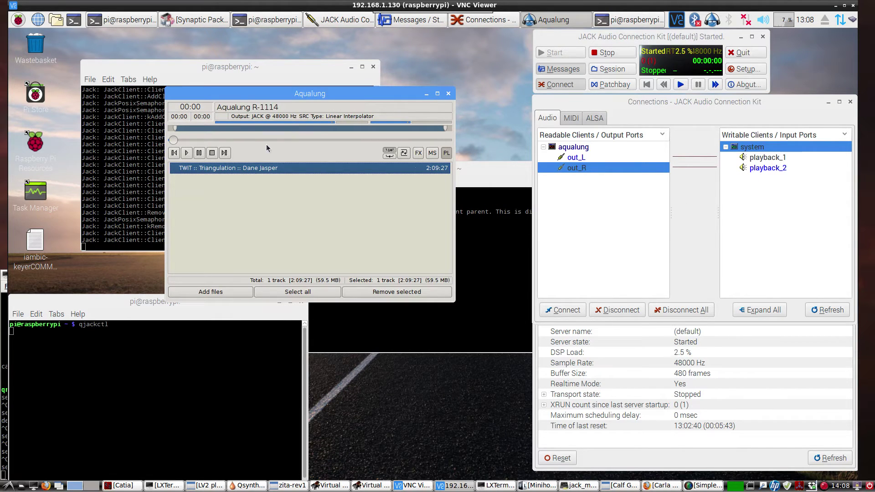
{"action": "left_click", "coordinate": [18, 19]}
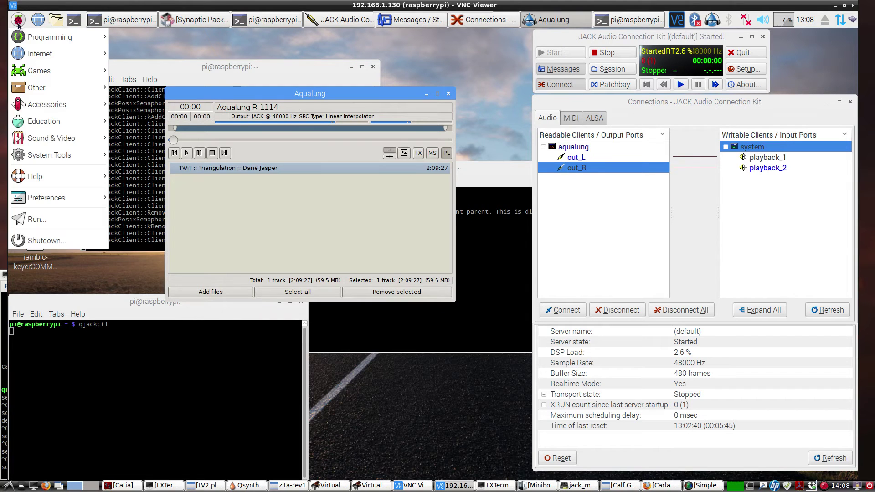
{"action": "mouse_move", "coordinate": [40, 140]}
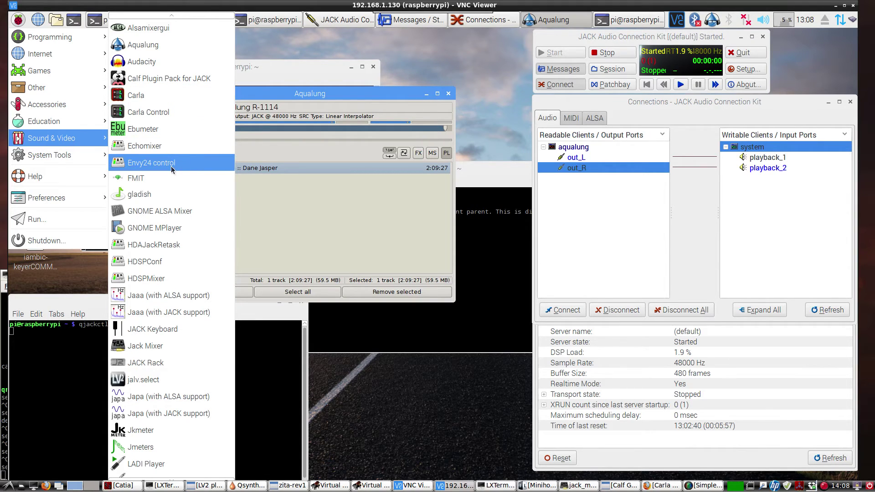
{"action": "scroll", "coordinate": [171, 169], "scroll_direction": "down", "scroll_amount": 1}
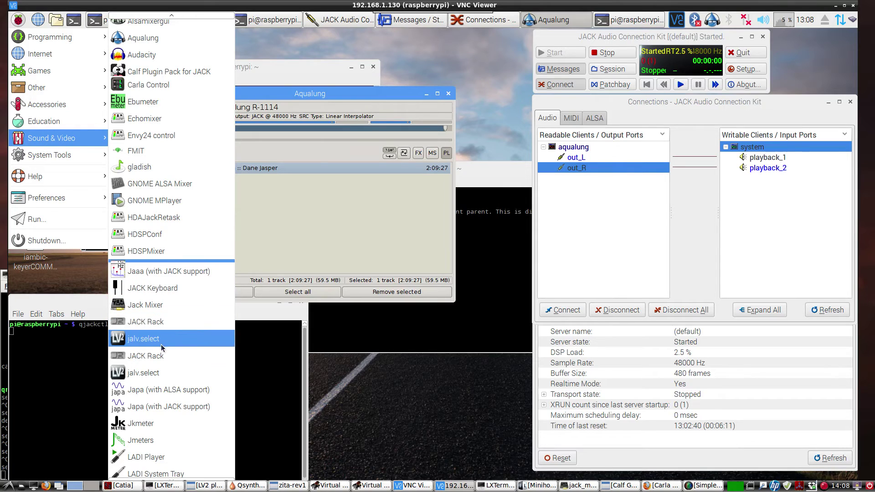
{"action": "left_click", "coordinate": [141, 322]}
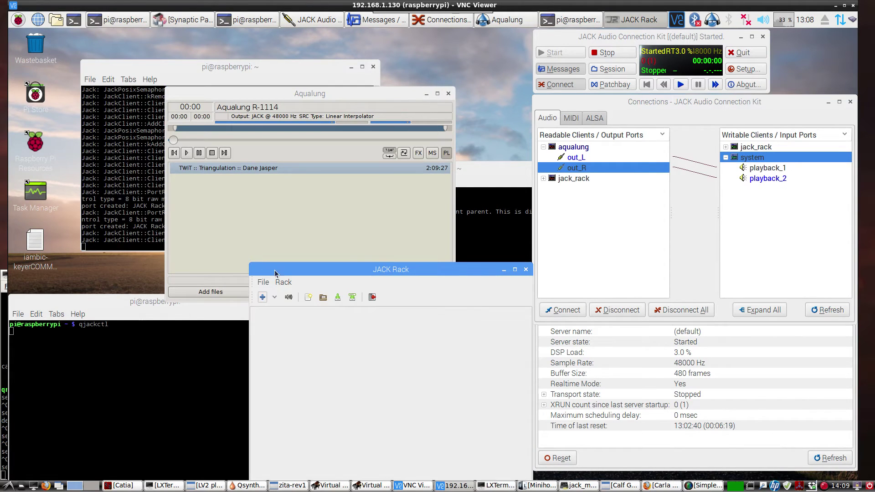
Step: Add the Simple amplifier plugin from Amplitude > Amplifiers to the rack
{"action": "left_click_drag", "start_coordinate": [275, 272], "coordinate": [185, 161]}
{"action": "left_click", "coordinate": [171, 187]}
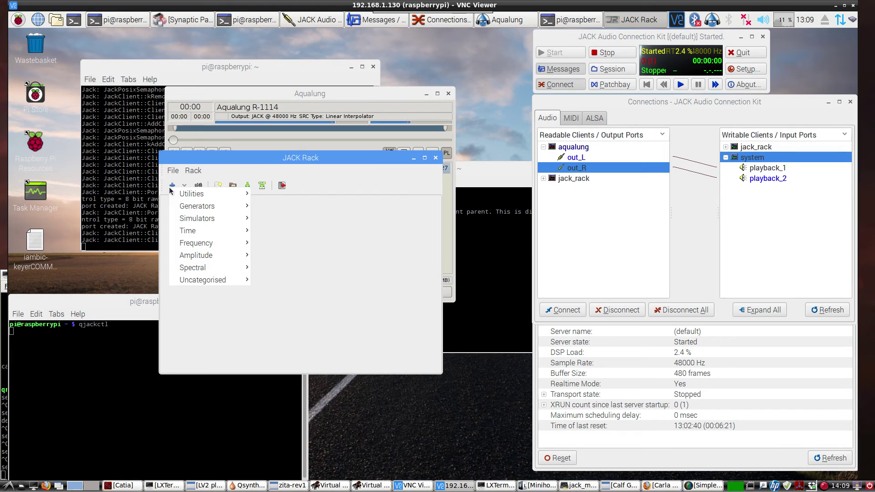
{"action": "mouse_move", "coordinate": [186, 196]}
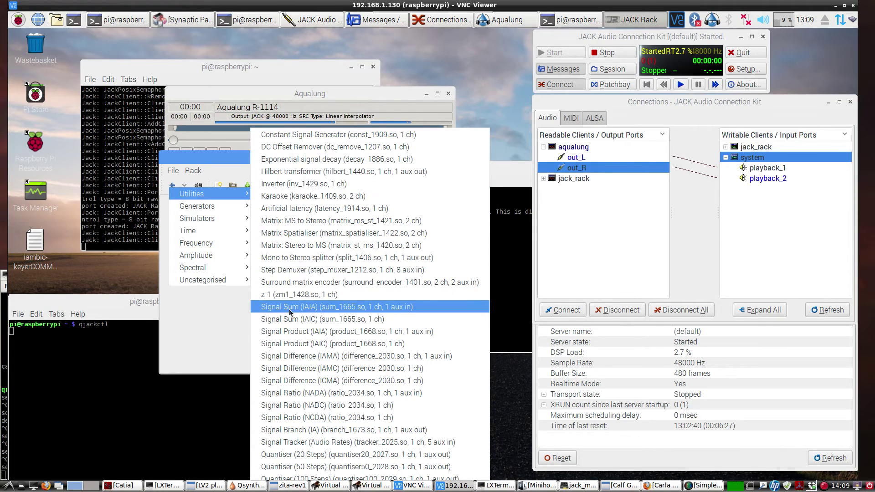
{"action": "left_click", "coordinate": [222, 315]}
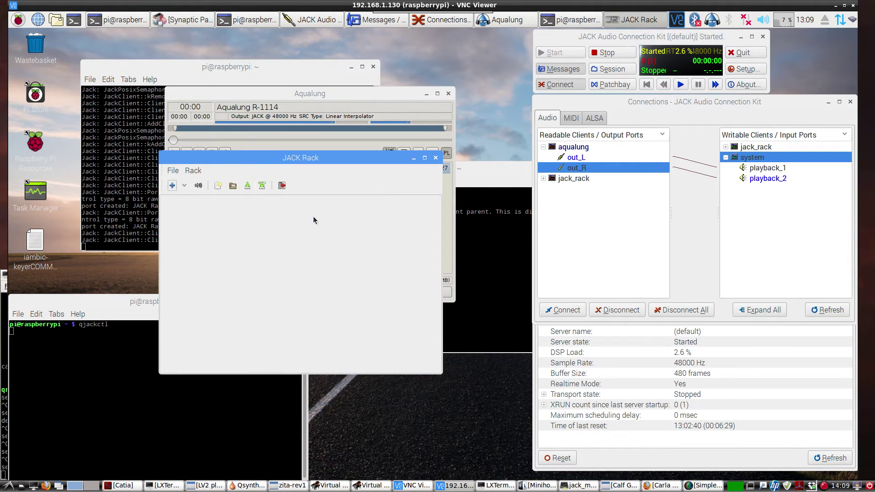
{"action": "left_click", "coordinate": [173, 186]}
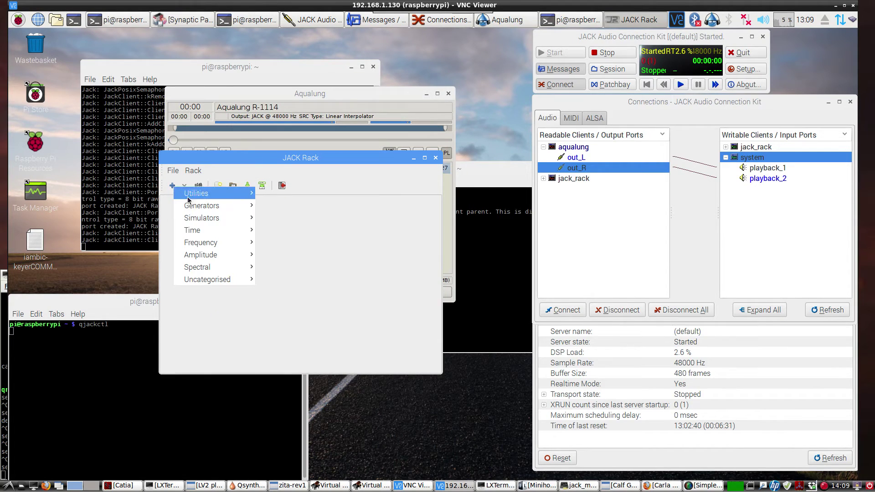
{"action": "mouse_move", "coordinate": [205, 254]}
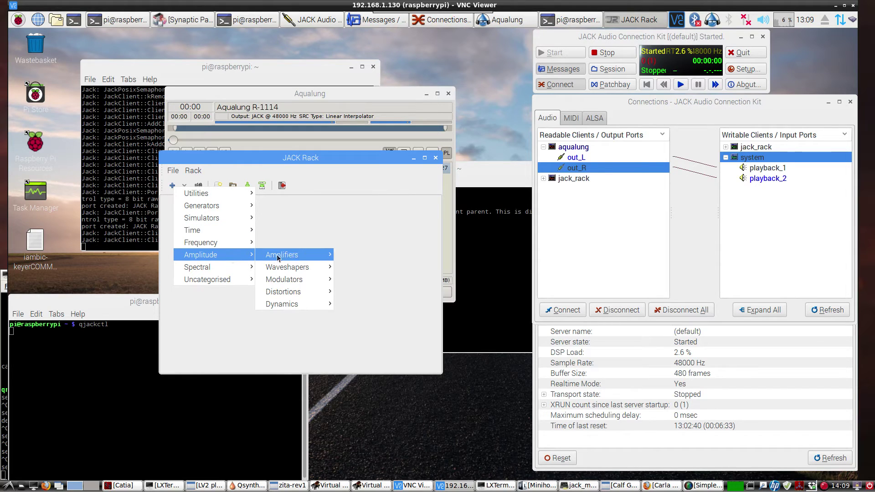
{"action": "mouse_move", "coordinate": [298, 257]}
{"action": "left_click", "coordinate": [339, 256]}
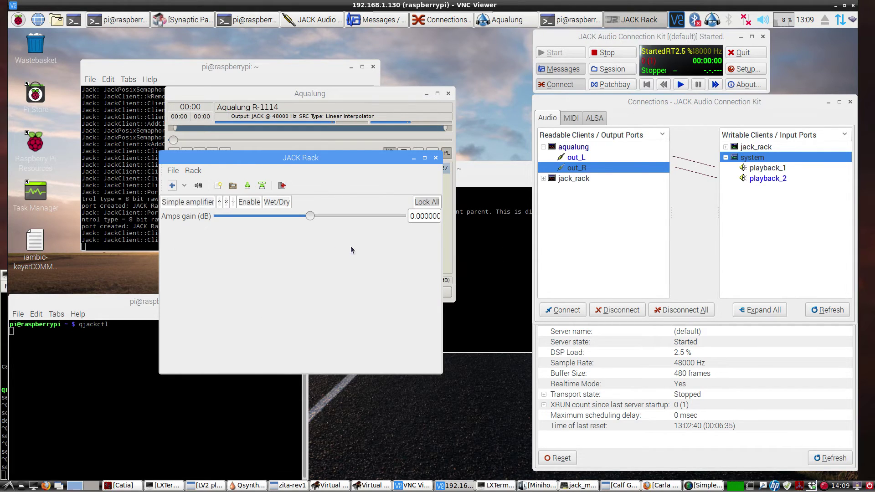
Step: Disconnect aqualung from system, then route aqualung into jack_rack and jack_rack to system playback
{"action": "left_click", "coordinate": [744, 311]}
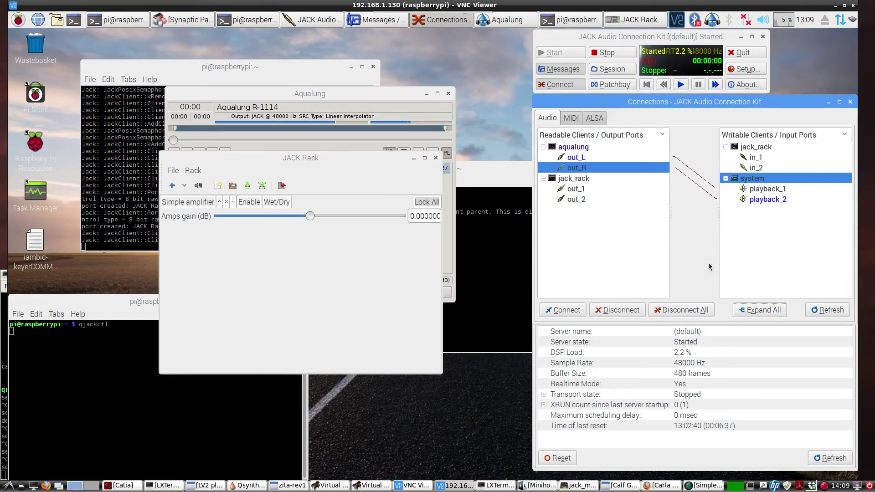
{"action": "left_click", "coordinate": [581, 151]}
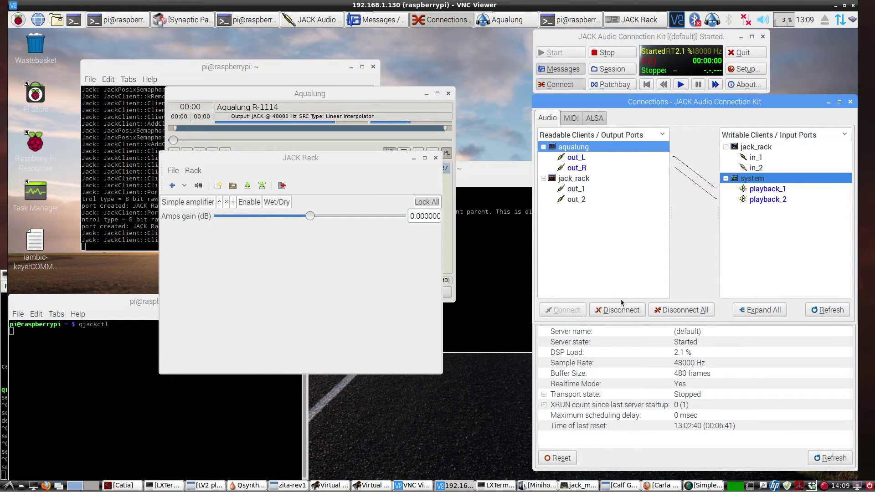
{"action": "left_click", "coordinate": [621, 310]}
{"action": "left_click", "coordinate": [746, 147]}
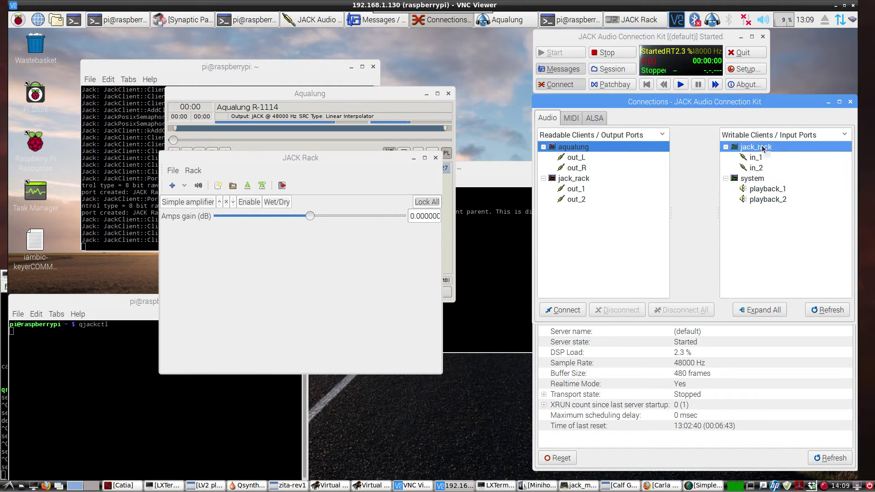
{"action": "left_click", "coordinate": [569, 311]}
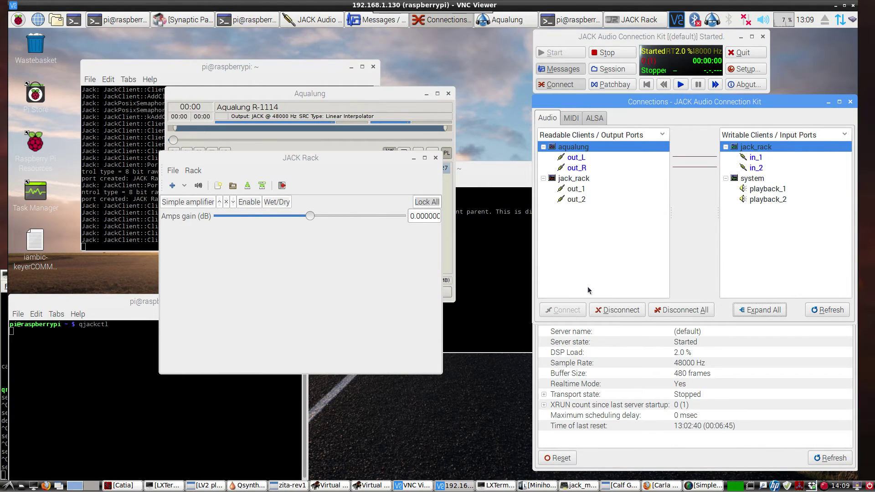
{"action": "left_click", "coordinate": [581, 179]}
{"action": "left_click", "coordinate": [749, 181]}
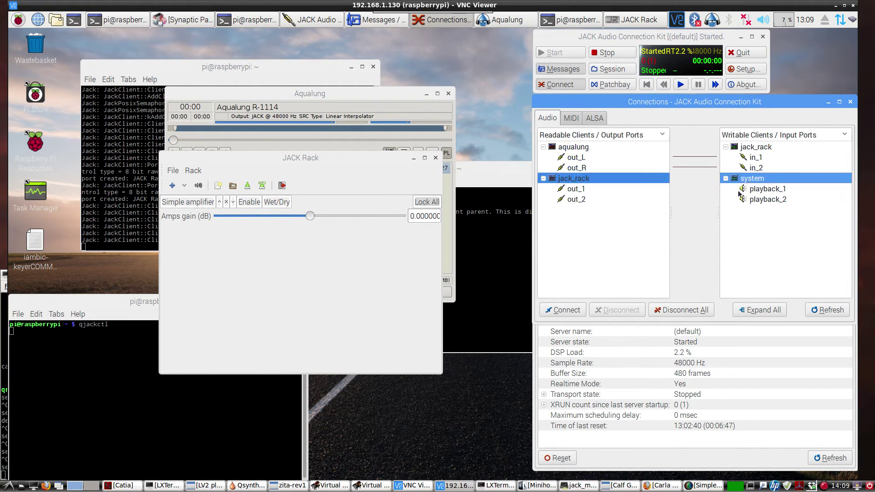
{"action": "left_click", "coordinate": [569, 311]}
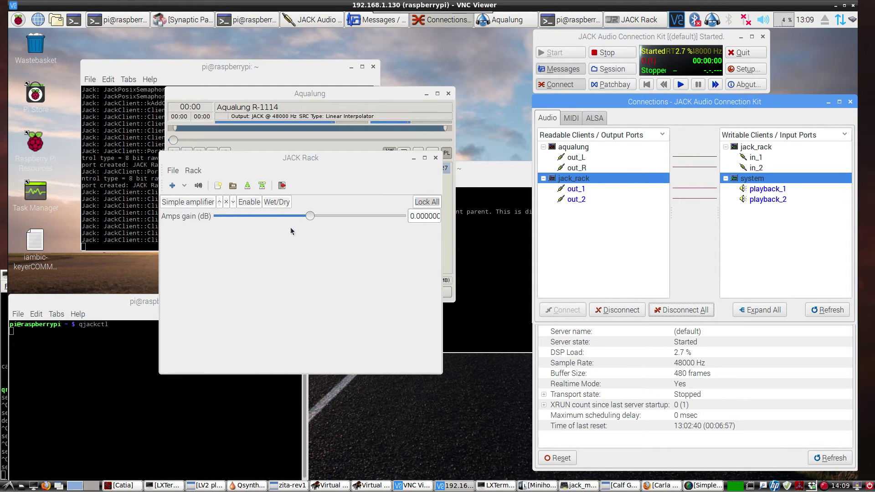
Step: Close the unresponsive JACK Rack, forcing it to quit
{"action": "left_click", "coordinate": [436, 158]}
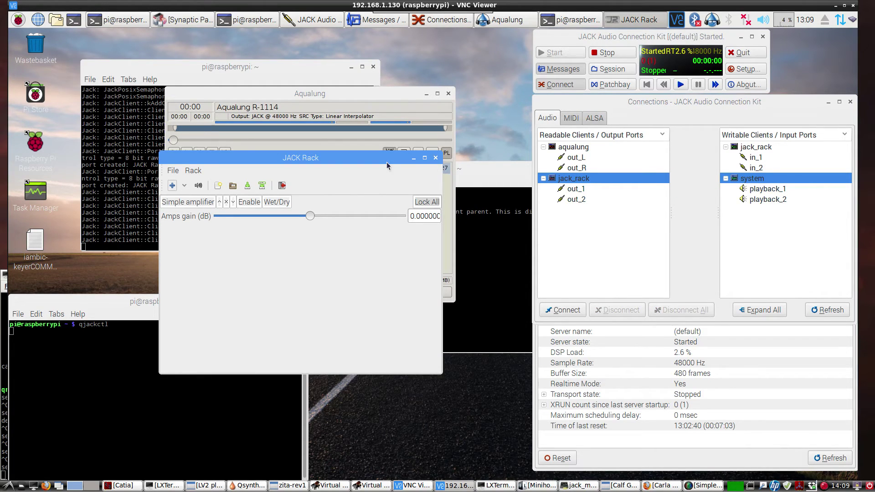
{"action": "left_click_drag", "start_coordinate": [387, 166], "coordinate": [540, 175]}
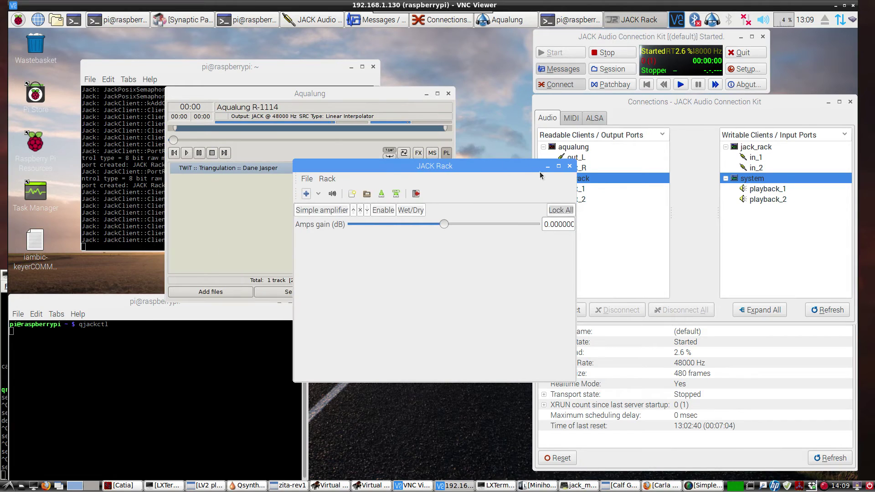
{"action": "left_click", "coordinate": [630, 213]}
{"action": "left_click", "coordinate": [398, 228]}
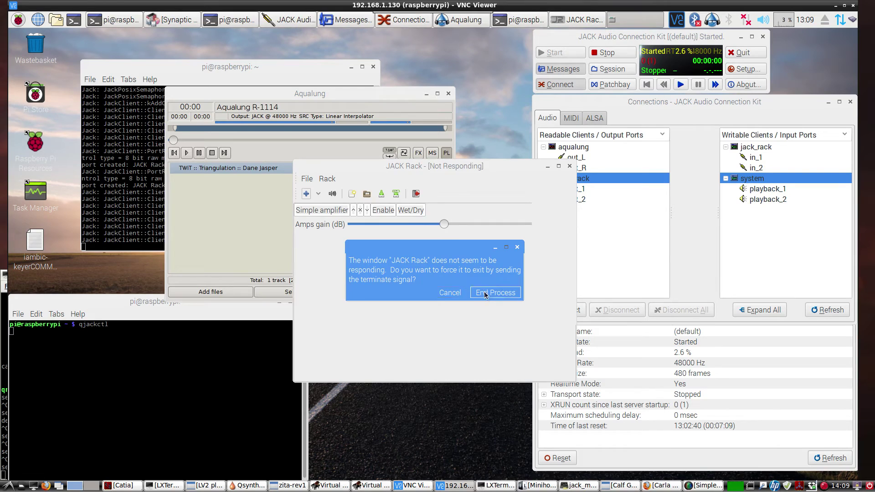
{"action": "left_click", "coordinate": [479, 294]}
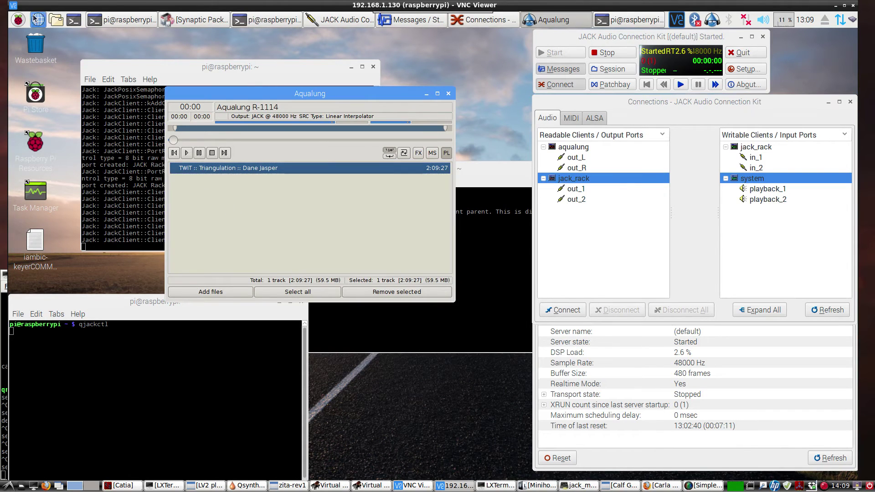
Step: Open the applications menu's Sound & Video list and scroll down to Jkmeter
{"action": "left_click", "coordinate": [19, 20]}
{"action": "mouse_move", "coordinate": [44, 139]}
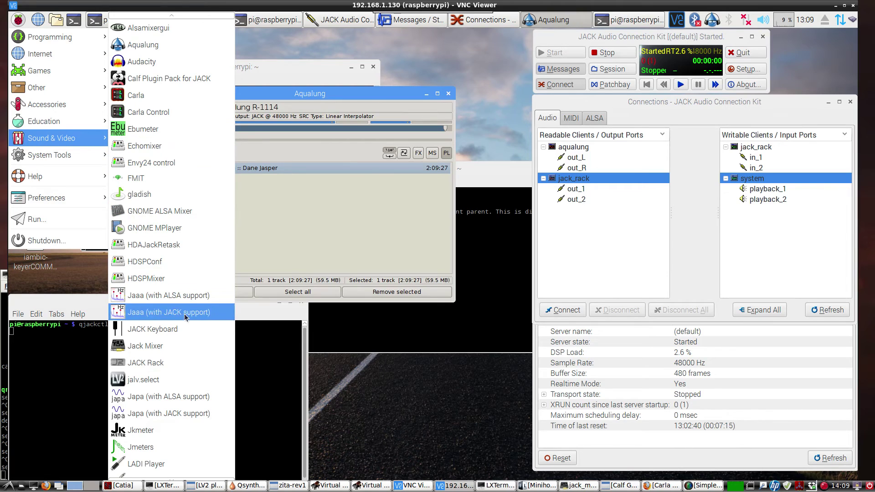
{"action": "scroll", "coordinate": [181, 351], "scroll_direction": "down", "scroll_amount": 1}
{"action": "scroll", "coordinate": [173, 383], "scroll_direction": "down", "scroll_amount": 2}
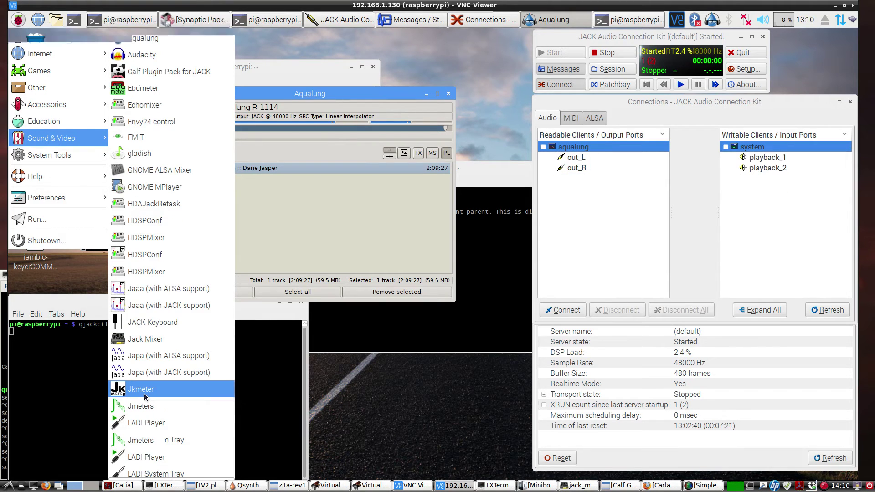
Step: Launch Jkmeter, expand all clients, and connect aqualung outputs to system playback
{"action": "left_click", "coordinate": [145, 395]}
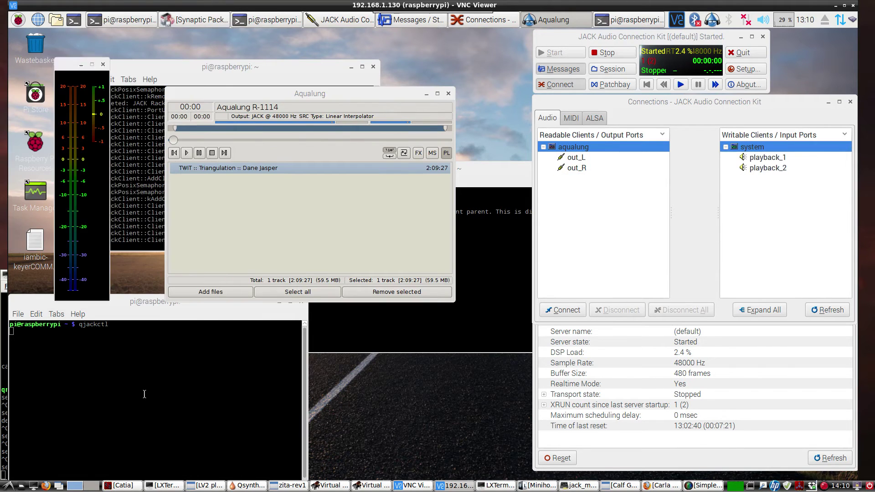
{"action": "left_click", "coordinate": [743, 310]}
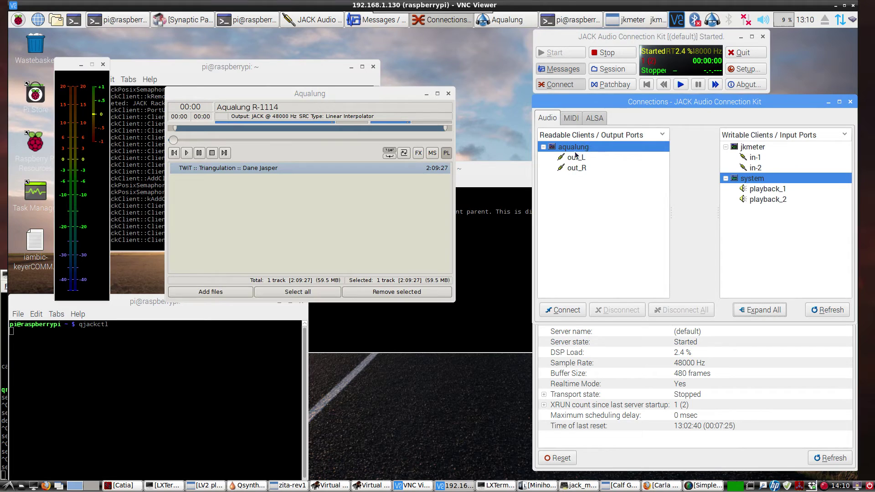
{"action": "left_click", "coordinate": [561, 310]}
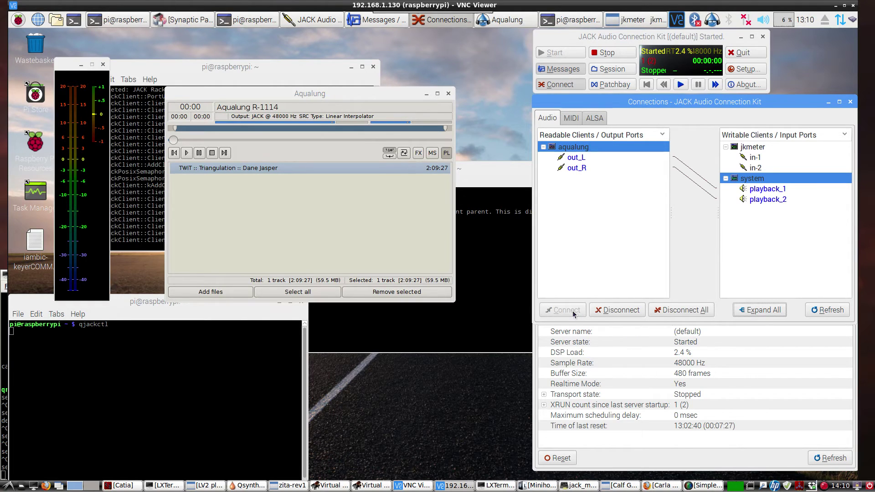
Step: Play the TWiT track, connect aqualung to jkmeter in-1 and in-2, then close jkmeter and stop playback
{"action": "left_click", "coordinate": [186, 153]}
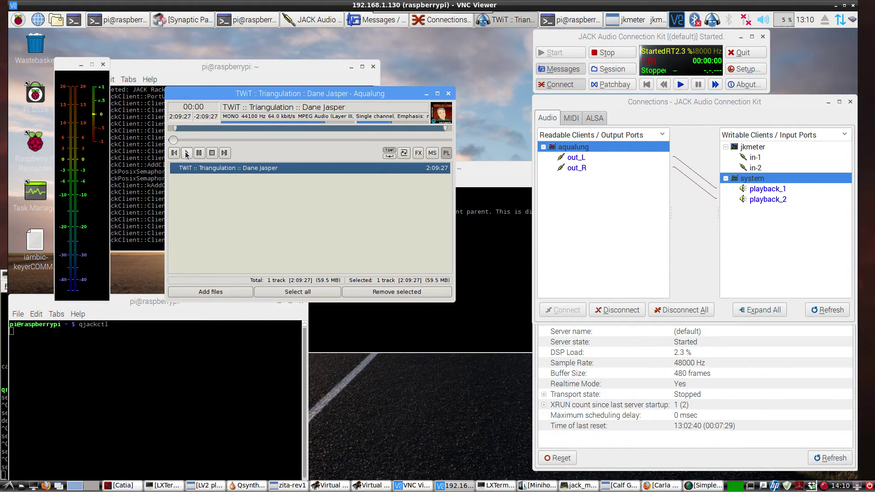
{"action": "left_click", "coordinate": [751, 146]}
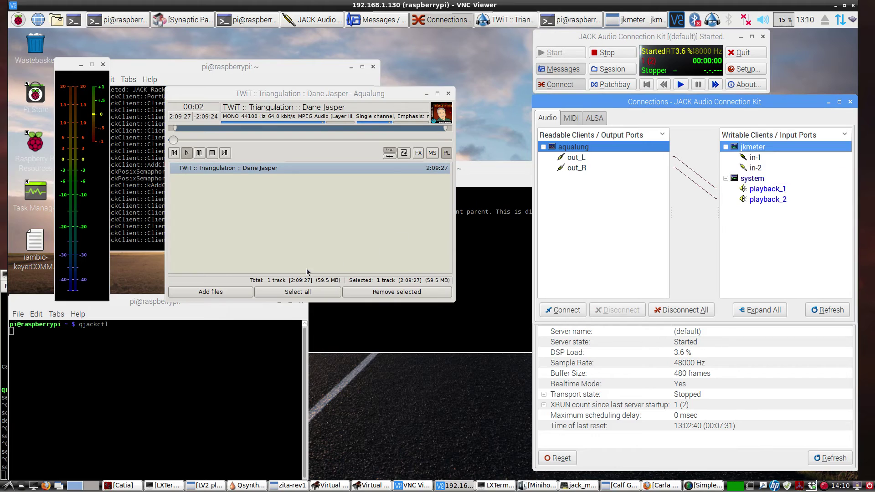
{"action": "left_click", "coordinate": [575, 306]}
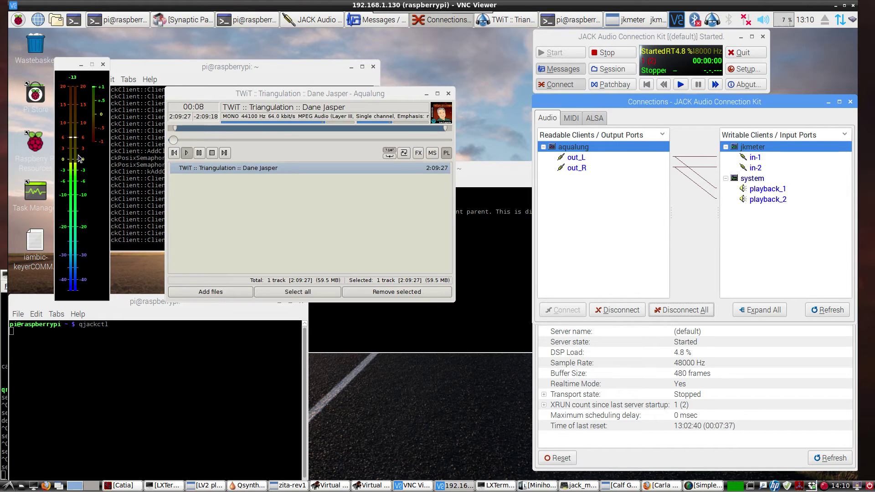
{"action": "left_click", "coordinate": [102, 64]}
{"action": "left_click", "coordinate": [212, 153]}
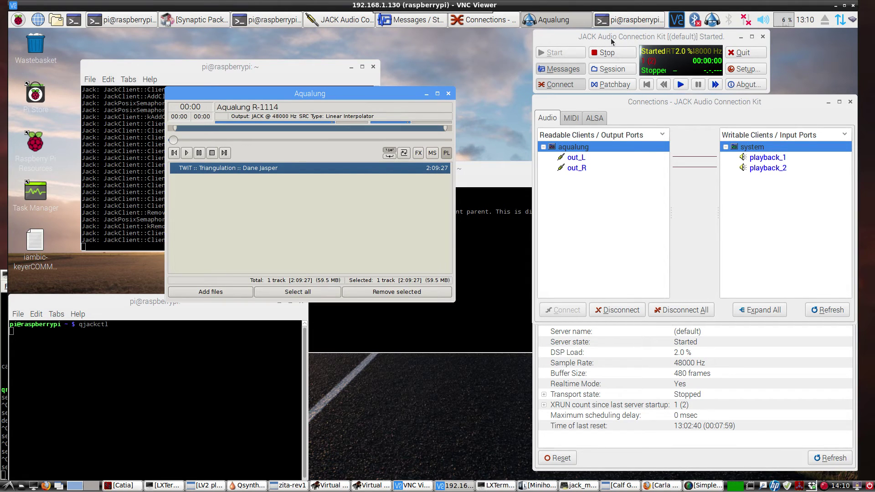
{"action": "left_click", "coordinate": [18, 20]}
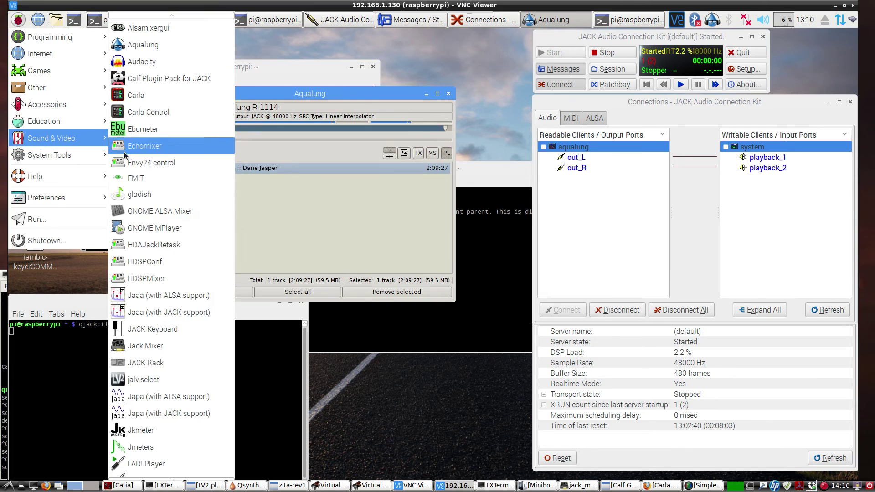
{"action": "scroll", "coordinate": [148, 452], "scroll_direction": "down", "scroll_amount": 4}
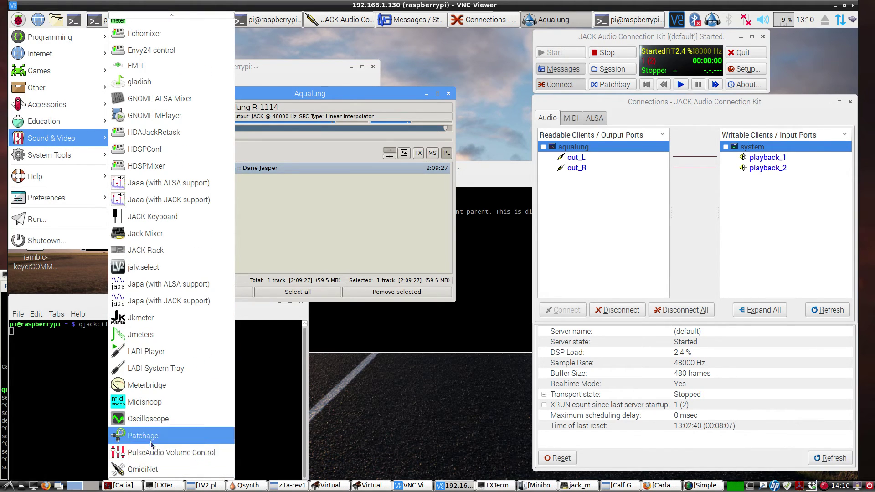
{"action": "left_click", "coordinate": [150, 440]}
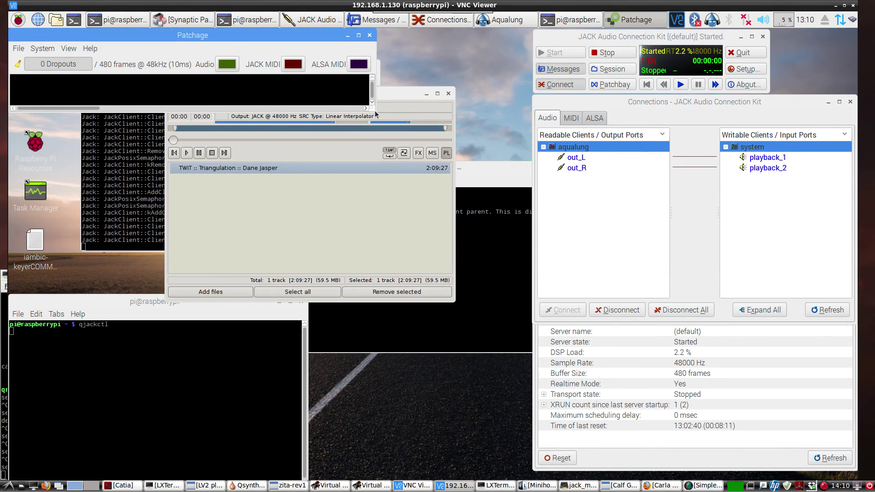
{"action": "left_click_drag", "start_coordinate": [376, 112], "coordinate": [711, 371]}
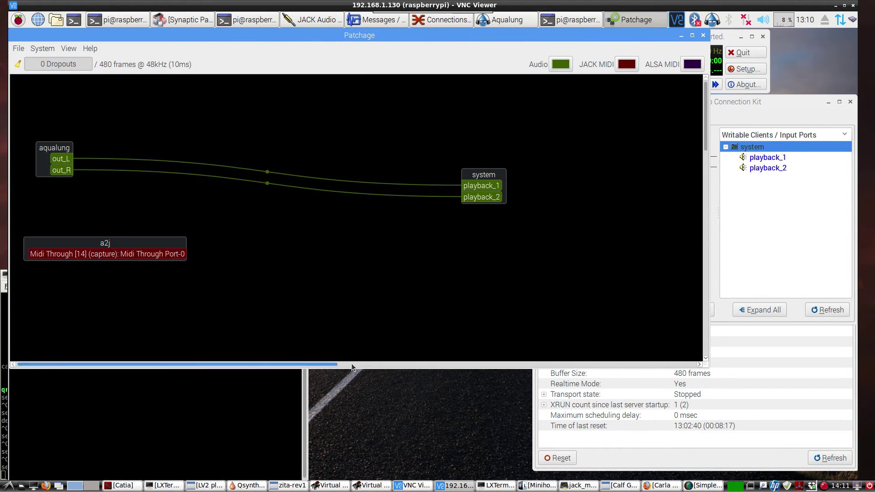
{"action": "left_click_drag", "start_coordinate": [351, 362], "coordinate": [275, 376]}
{"action": "left_click_drag", "start_coordinate": [62, 151], "coordinate": [132, 139]}
{"action": "right_click", "coordinate": [135, 151]}
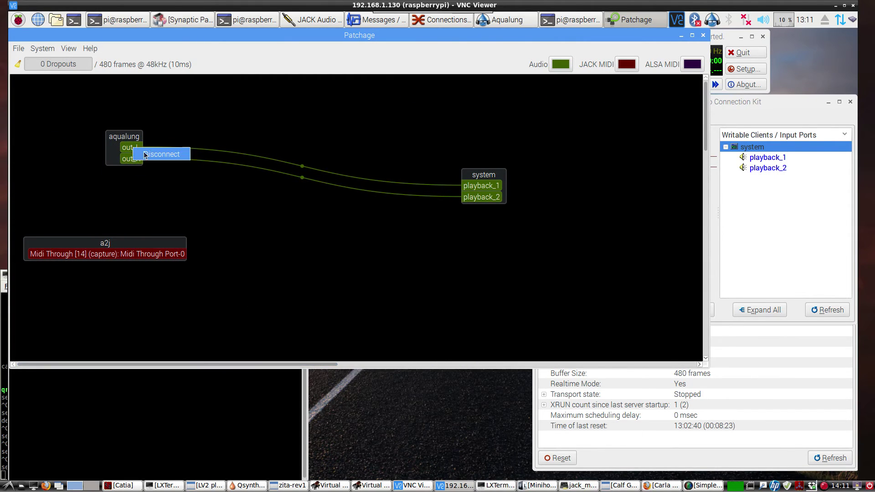
{"action": "left_click", "coordinate": [162, 154]}
{"action": "left_click_drag", "start_coordinate": [139, 148], "coordinate": [470, 186]}
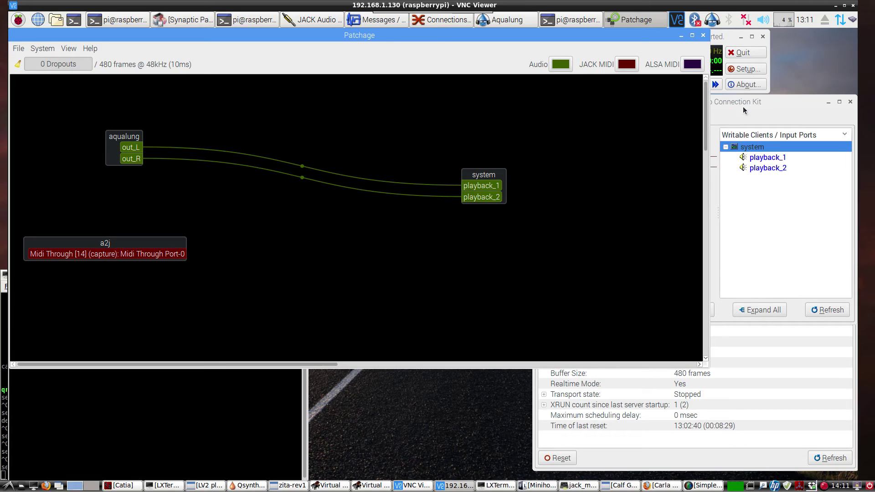
{"action": "right_click", "coordinate": [116, 146]}
{"action": "left_click", "coordinate": [146, 147]}
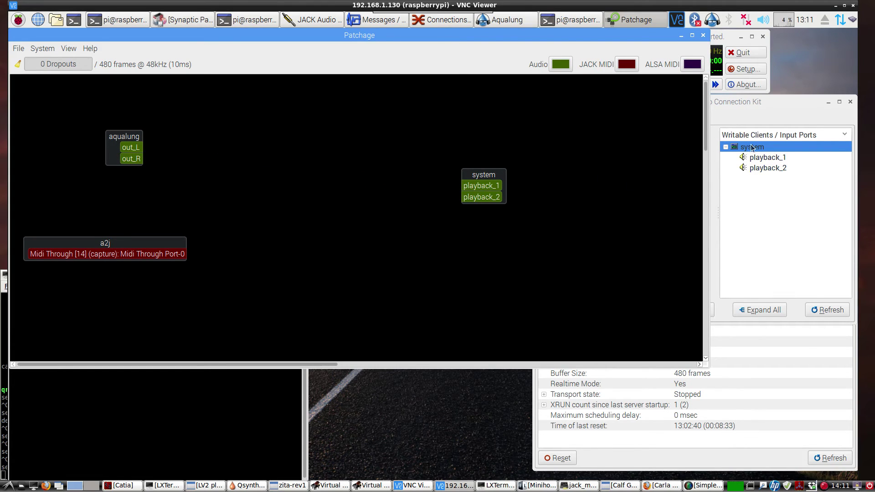
{"action": "left_click", "coordinate": [788, 108]}
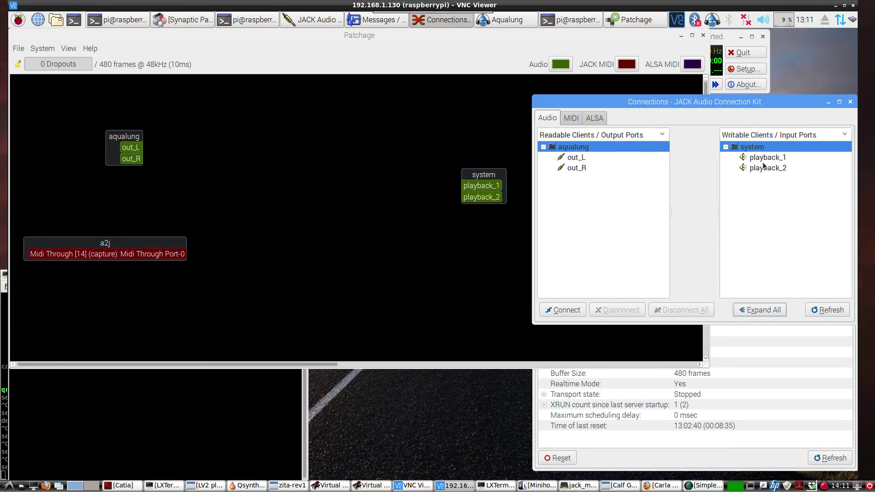
{"action": "left_click", "coordinate": [573, 310]}
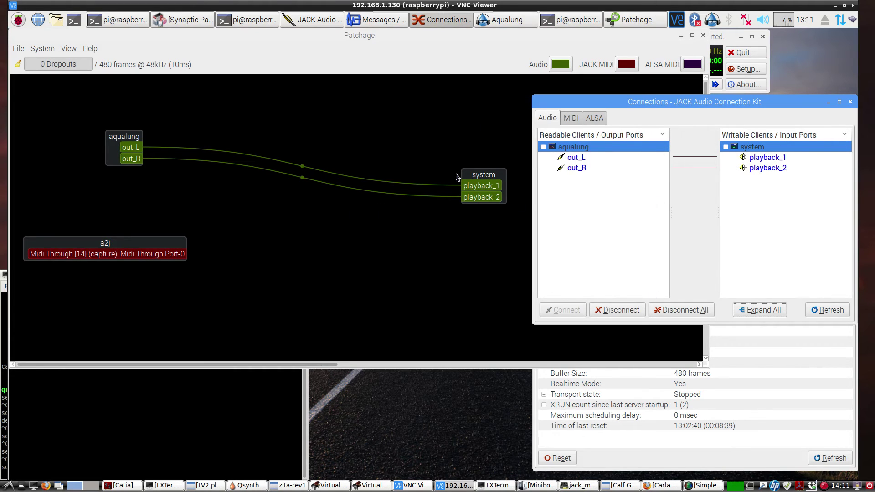
{"action": "left_click_drag", "start_coordinate": [494, 171], "coordinate": [514, 133]}
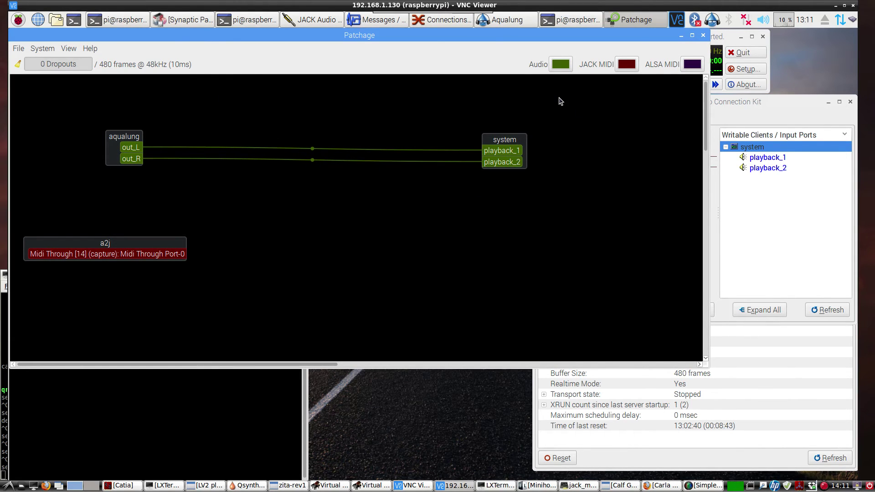
{"action": "left_click", "coordinate": [702, 35]}
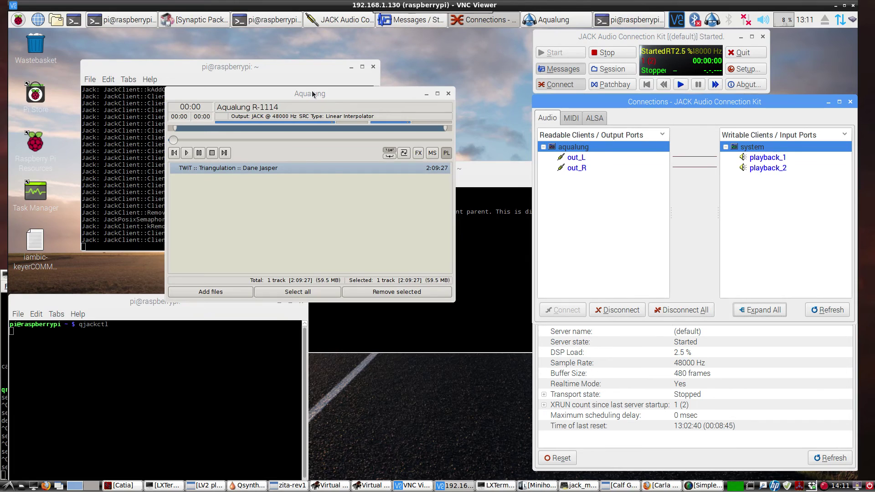
Step: Launch Carla from the Sound & Video menu
{"action": "left_click", "coordinate": [19, 25]}
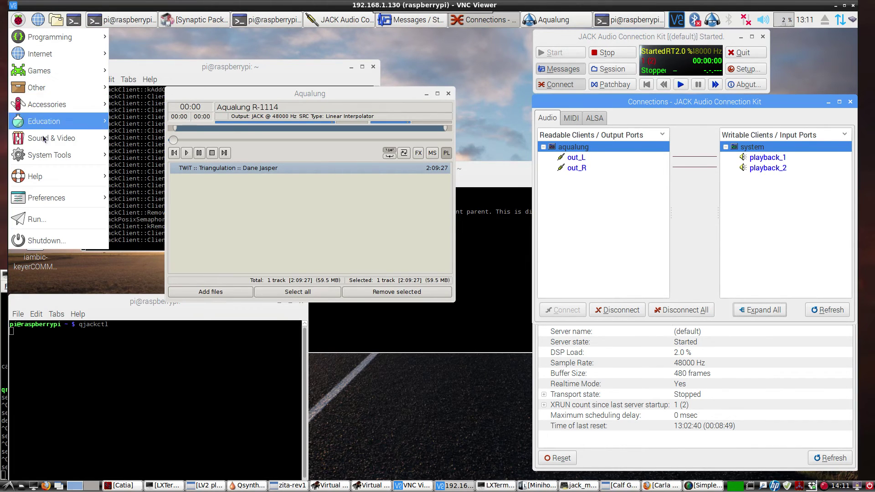
{"action": "mouse_move", "coordinate": [44, 138]}
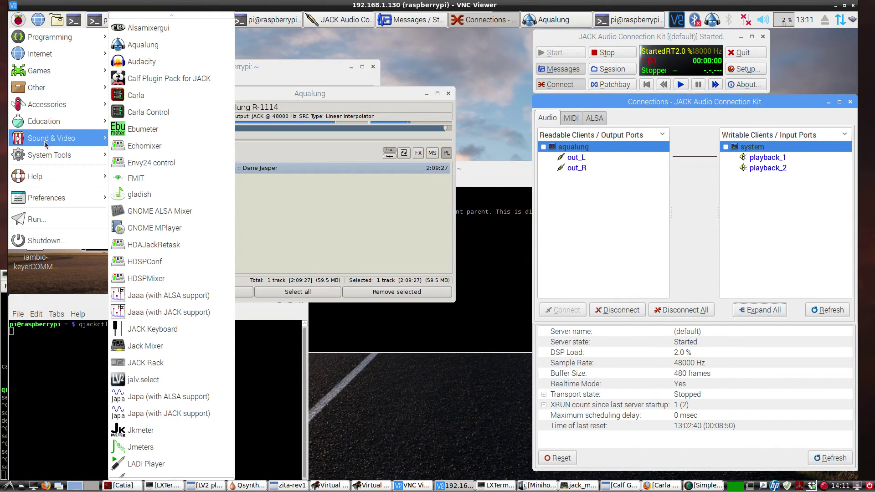
{"action": "left_click", "coordinate": [150, 99]}
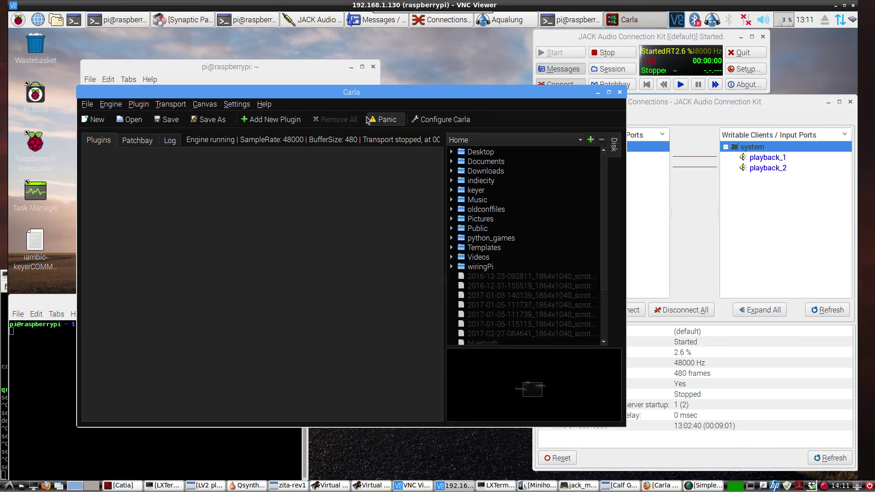
Step: In the Patchbay tab, move the aqualung, system and a2j nodes lower, then return to Plugins
{"action": "left_click", "coordinate": [145, 142]}
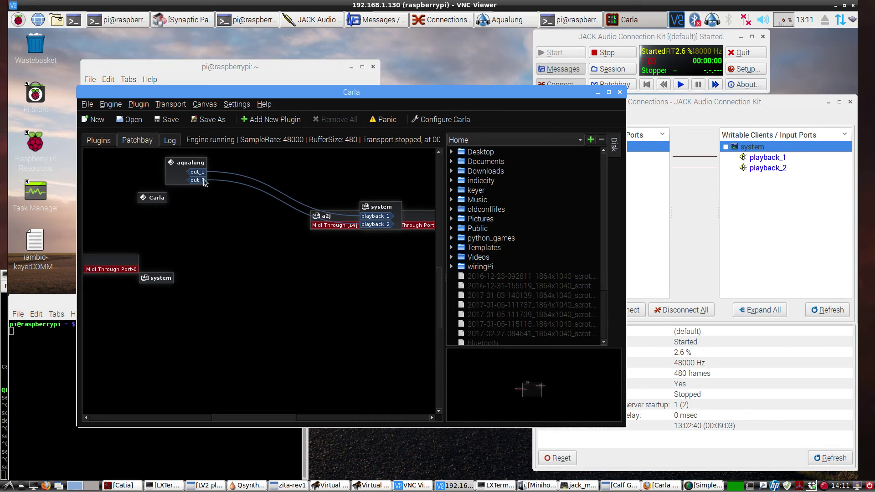
{"action": "left_click_drag", "start_coordinate": [180, 172], "coordinate": [161, 226]}
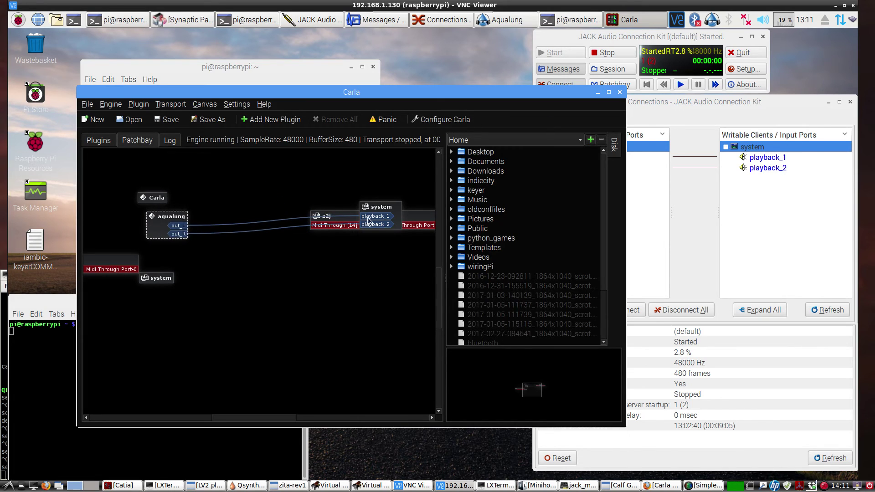
{"action": "left_click_drag", "start_coordinate": [367, 218], "coordinate": [351, 264]}
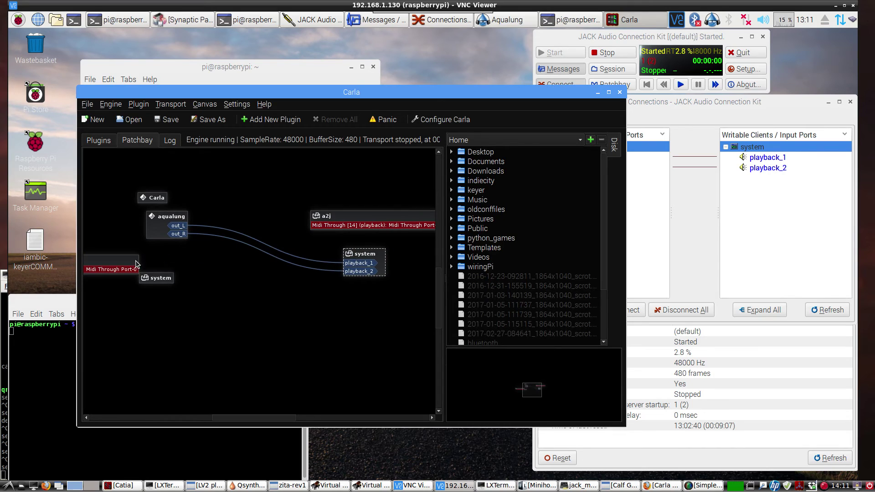
{"action": "left_click_drag", "start_coordinate": [136, 263], "coordinate": [244, 318]}
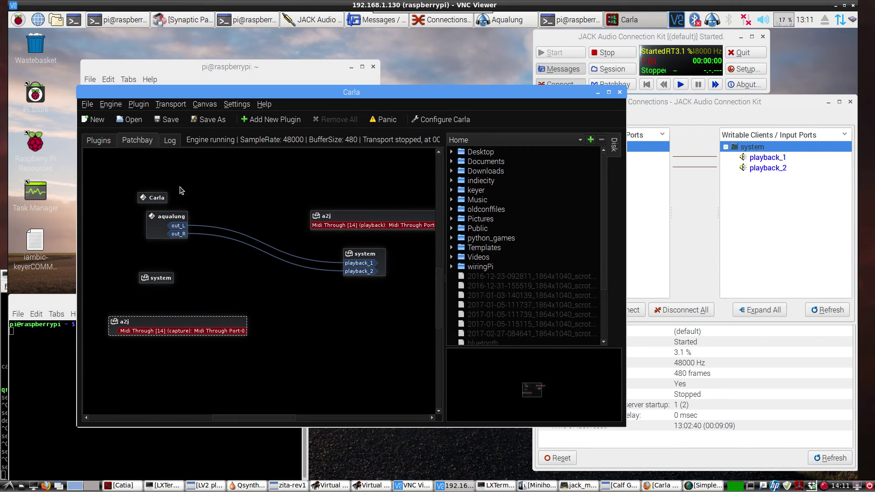
{"action": "left_click", "coordinate": [106, 142]}
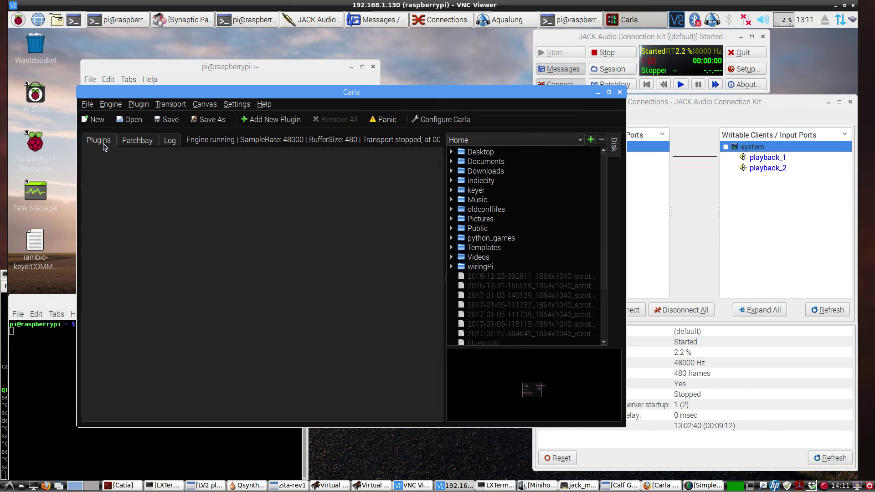
Step: Browse Carla's Add Plugin list of Internal, LADSPA, DSSI, LV2 and VST plugins, then close it
{"action": "left_click", "coordinate": [256, 121]}
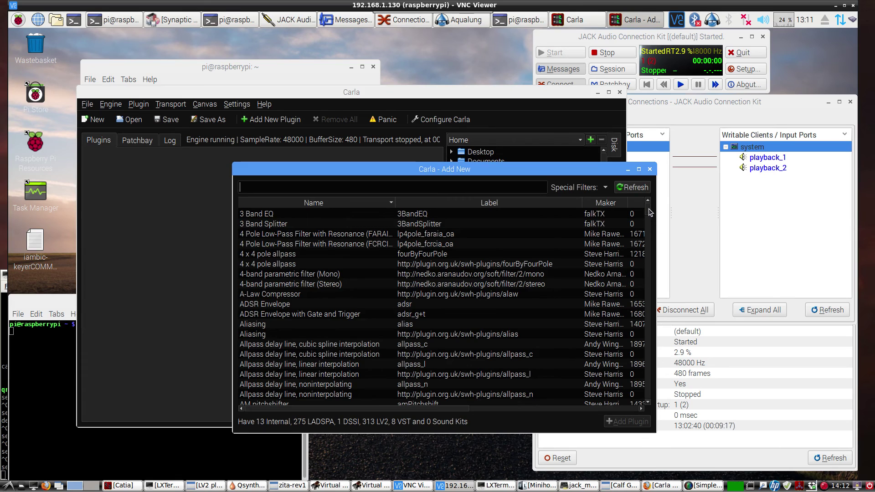
{"action": "left_click_drag", "start_coordinate": [650, 212], "coordinate": [649, 236]}
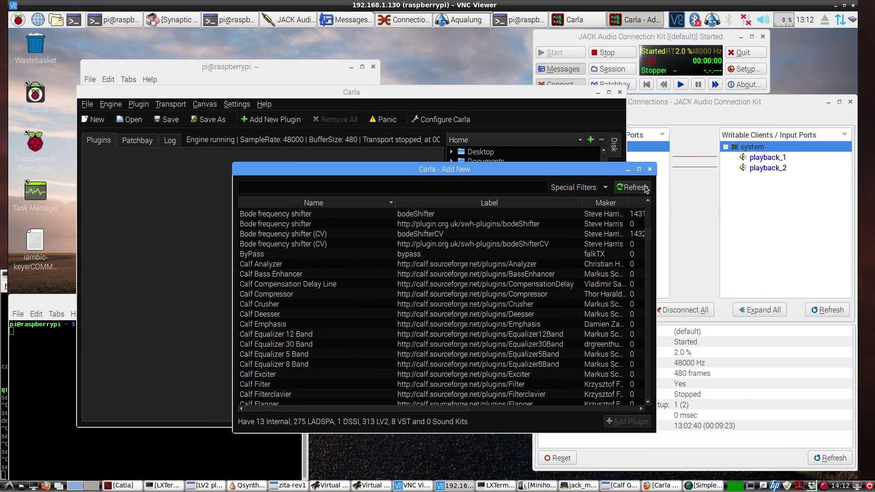
{"action": "left_click", "coordinate": [649, 170]}
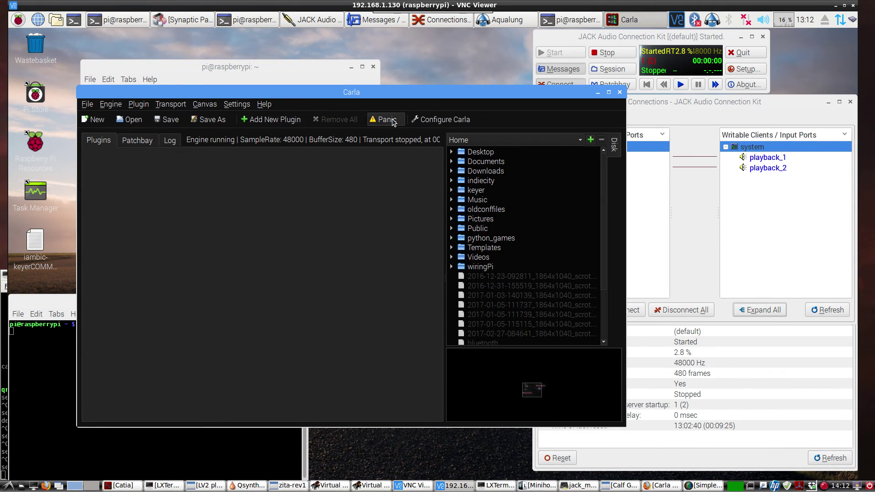
Step: Reopen Add Plugin to show the Special Filters plugin-type options, then dismiss the dialog
{"action": "left_click", "coordinate": [283, 122]}
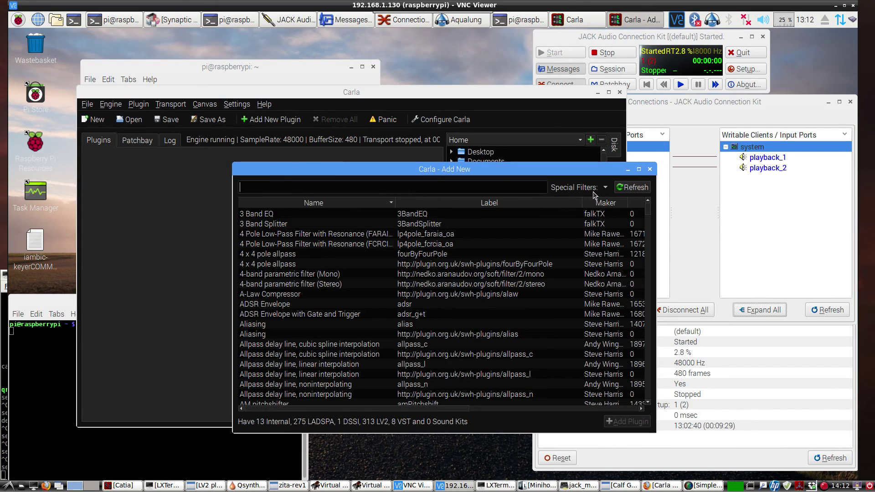
{"action": "left_click", "coordinate": [605, 188]}
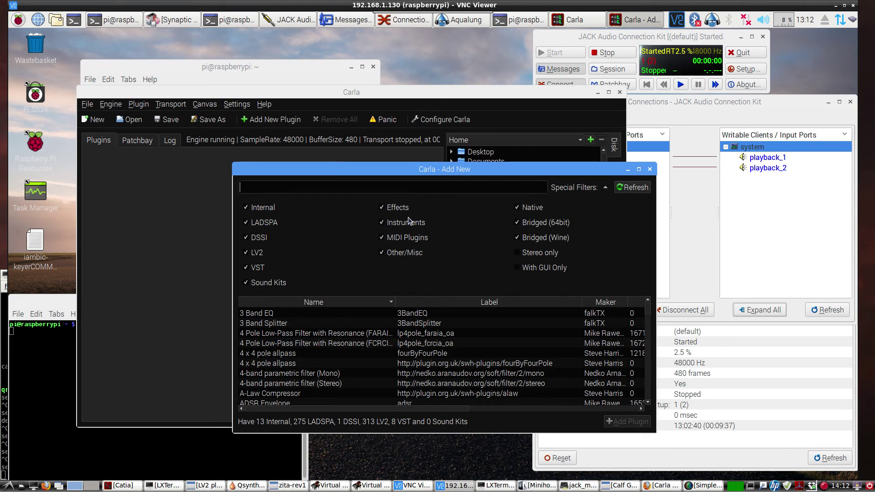
{"action": "left_click", "coordinate": [648, 169]}
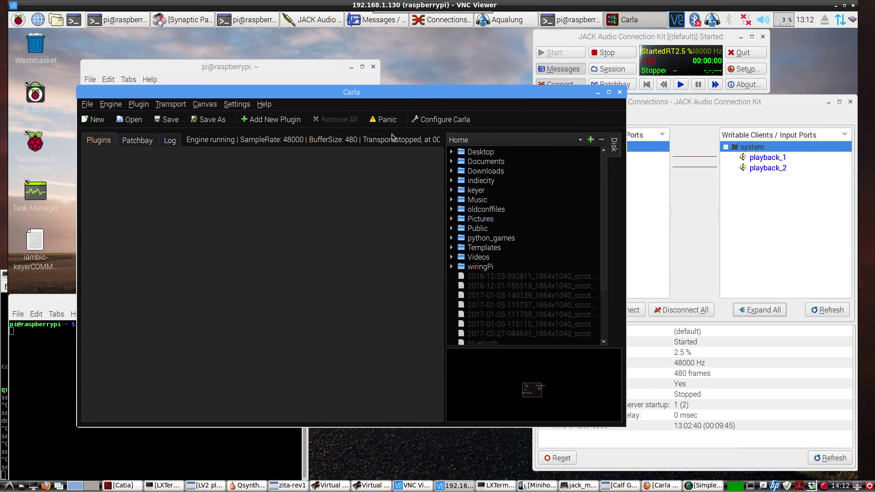
{"action": "left_click", "coordinate": [145, 144]}
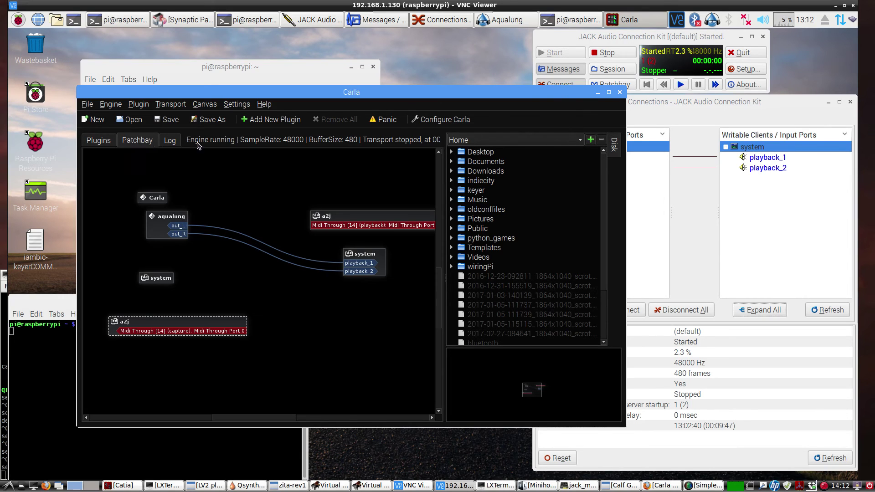
{"action": "left_click", "coordinate": [432, 120]}
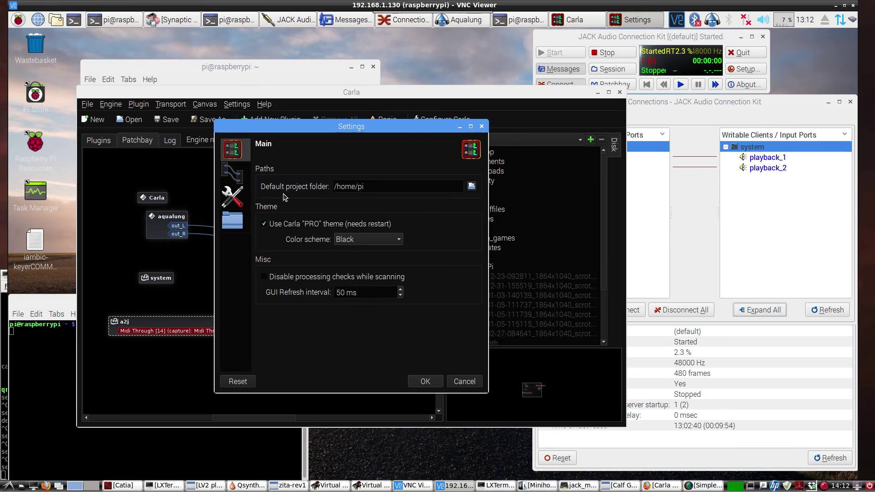
{"action": "left_click", "coordinate": [233, 220]}
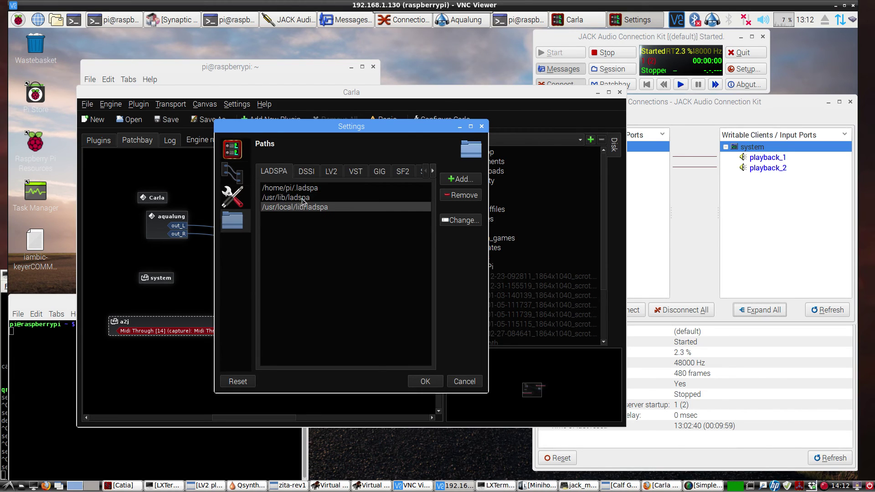
{"action": "left_click", "coordinate": [307, 174]}
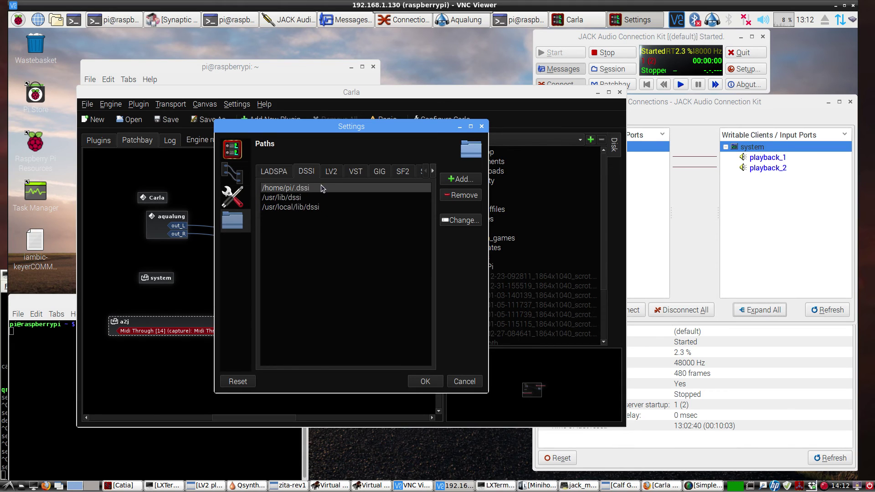
{"action": "left_click", "coordinate": [332, 173]}
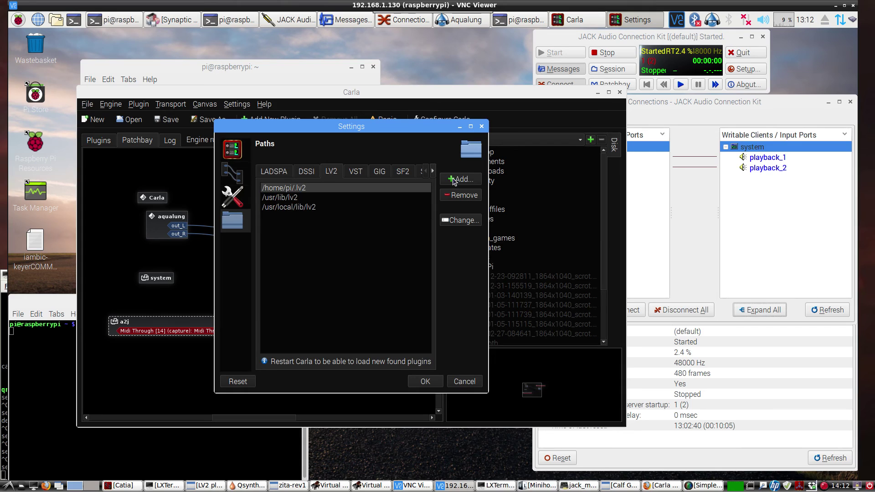
{"action": "left_click", "coordinate": [357, 174]}
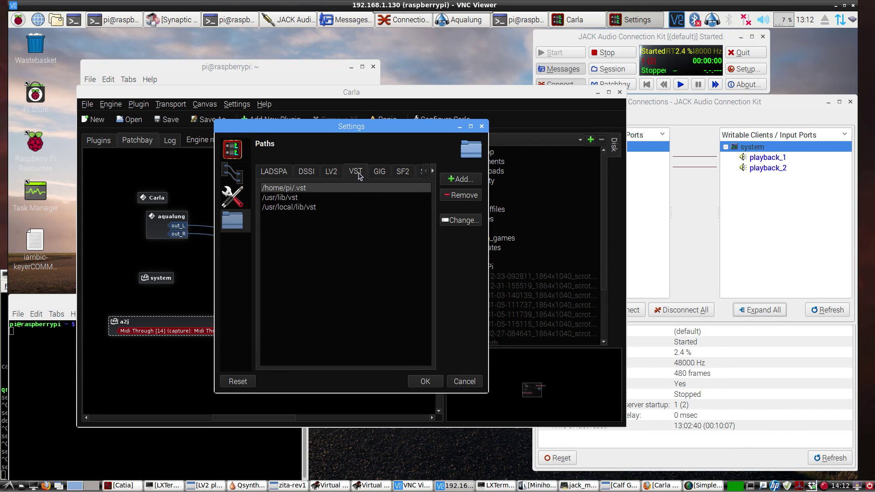
{"action": "left_click", "coordinate": [380, 174]}
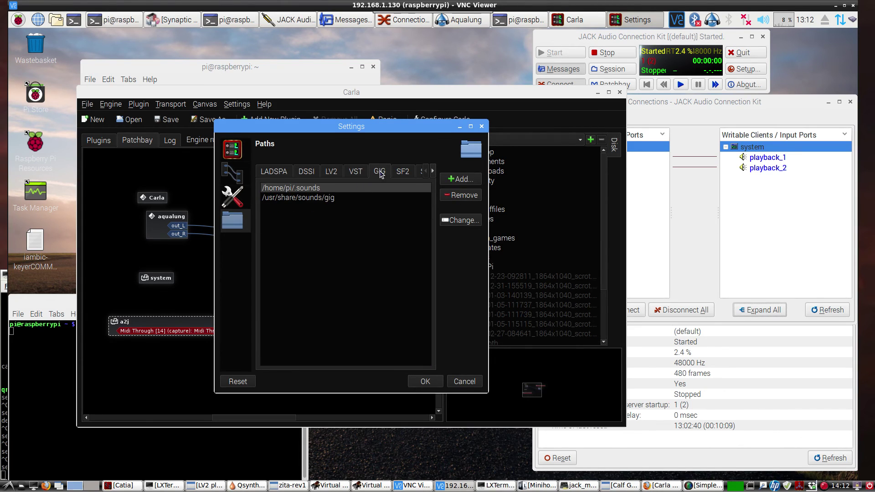
{"action": "left_click", "coordinate": [404, 173]}
{"action": "left_click", "coordinate": [433, 174]}
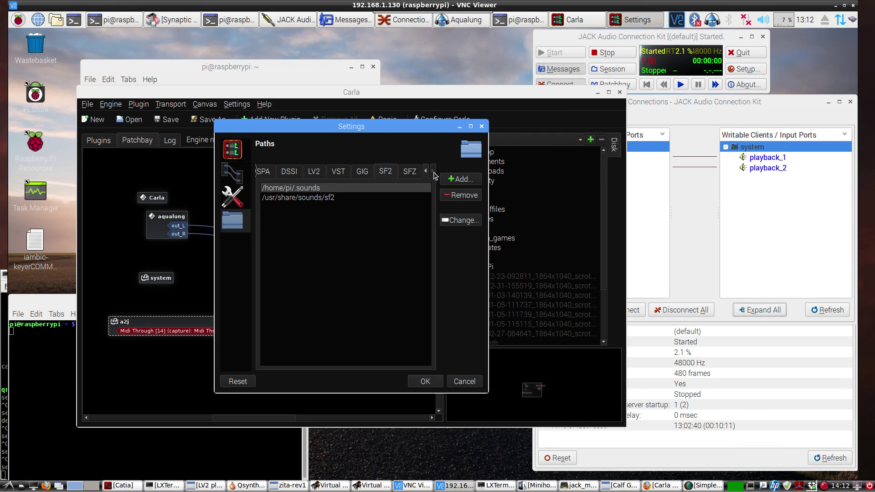
{"action": "left_click", "coordinate": [411, 173]}
{"action": "left_click", "coordinate": [232, 198]}
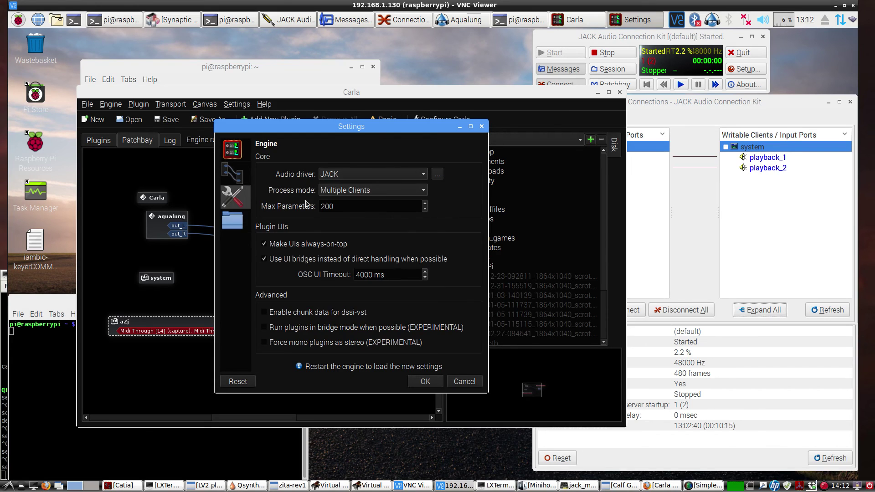
{"action": "left_click", "coordinate": [424, 177]}
{"action": "left_click", "coordinate": [423, 176]}
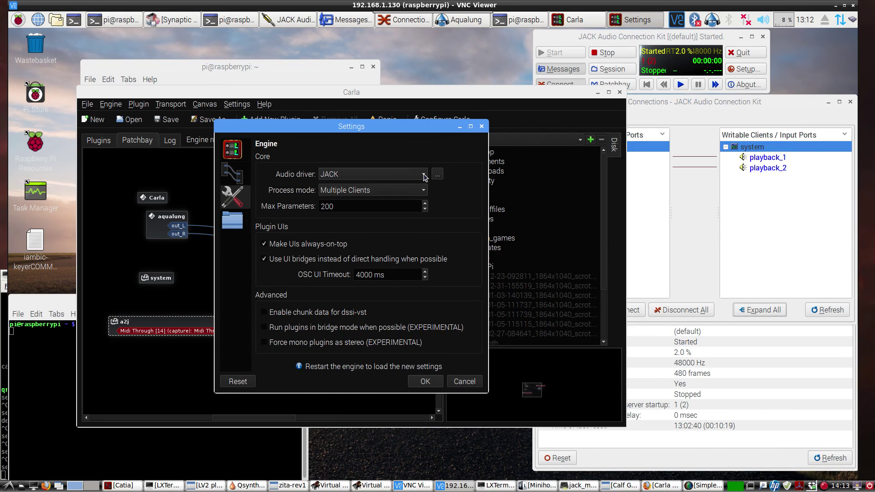
{"action": "left_click", "coordinate": [427, 192]}
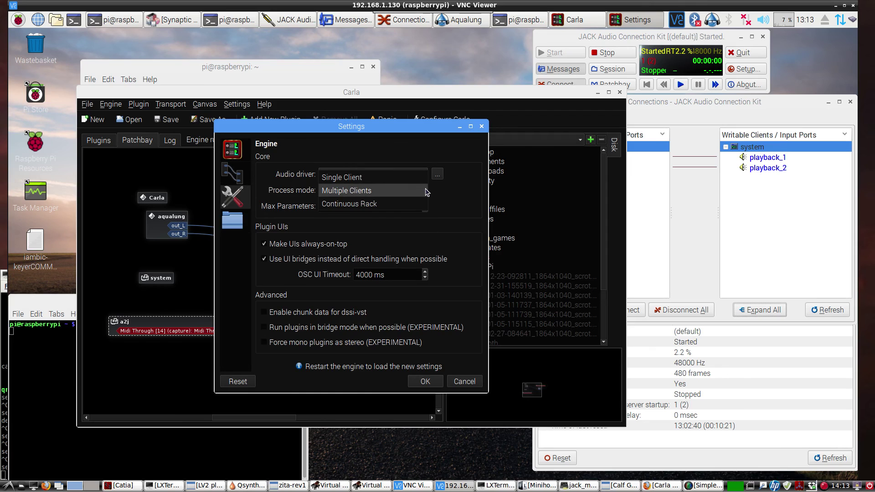
{"action": "left_click", "coordinate": [427, 192]}
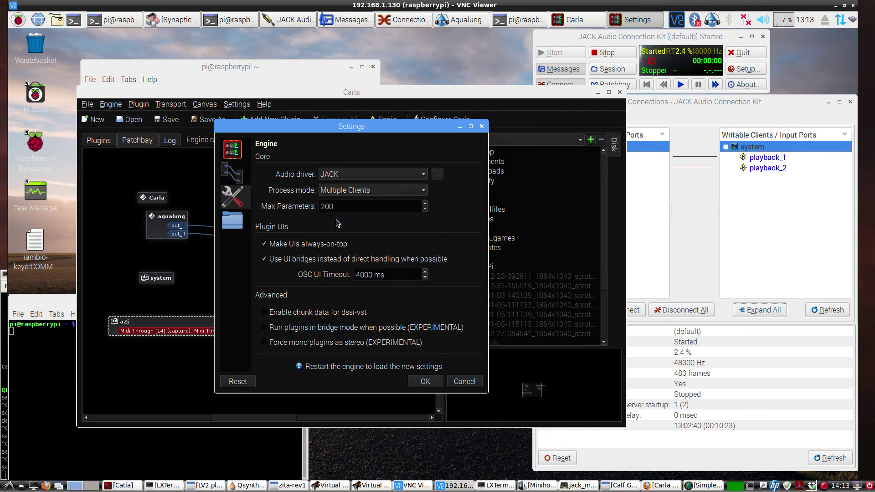
{"action": "left_click", "coordinate": [465, 383]}
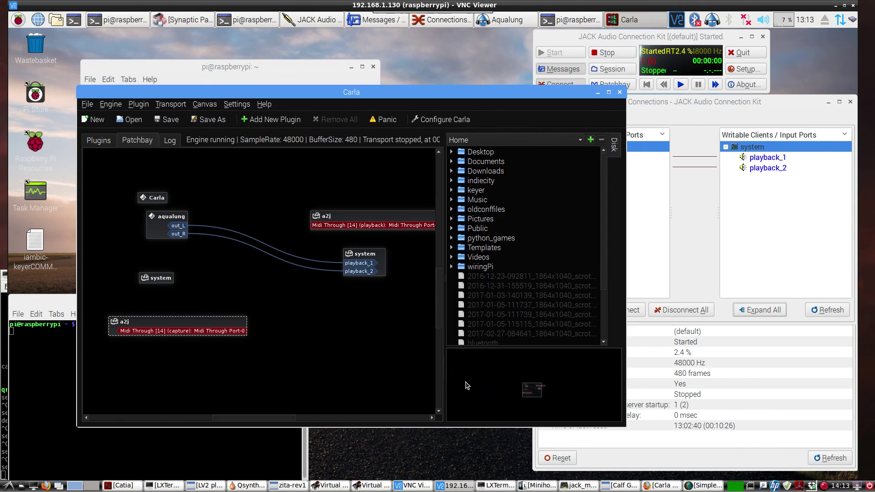
Step: Close Carla and check QjackCtl's Setup stays at 480 frames/period and 48000 Hz sample rate
{"action": "left_click", "coordinate": [619, 94]}
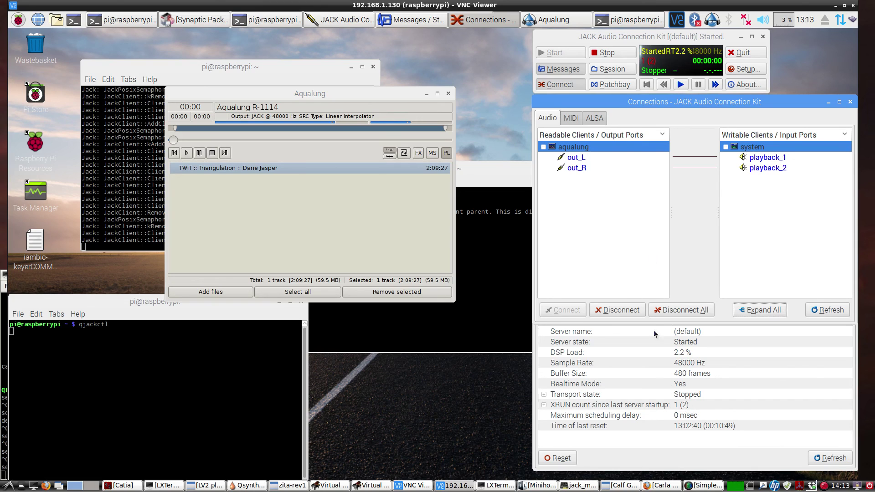
{"action": "left_click", "coordinate": [740, 70]}
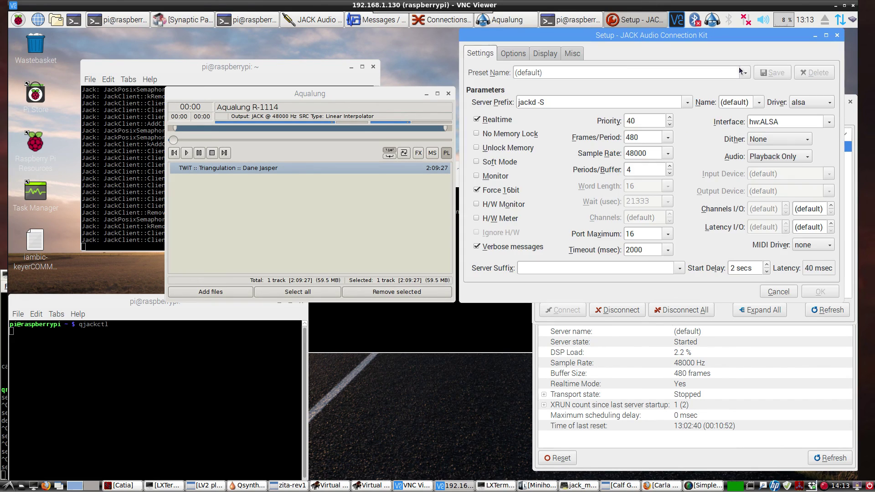
{"action": "left_click", "coordinate": [668, 137]}
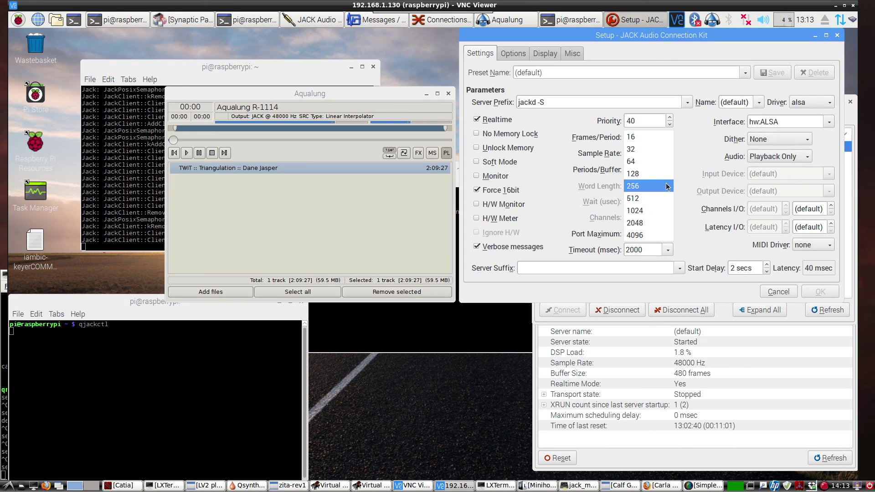
{"action": "left_click", "coordinate": [688, 162]}
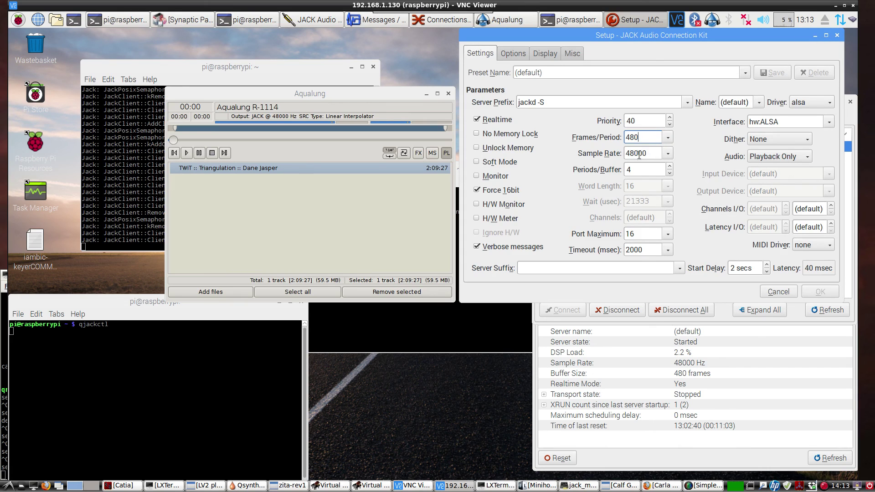
{"action": "left_click", "coordinate": [668, 153]}
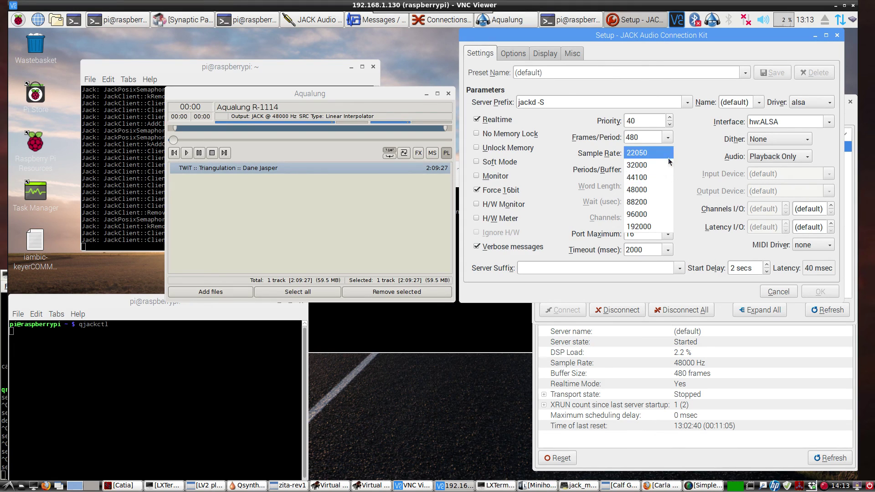
{"action": "left_click", "coordinate": [687, 154]}
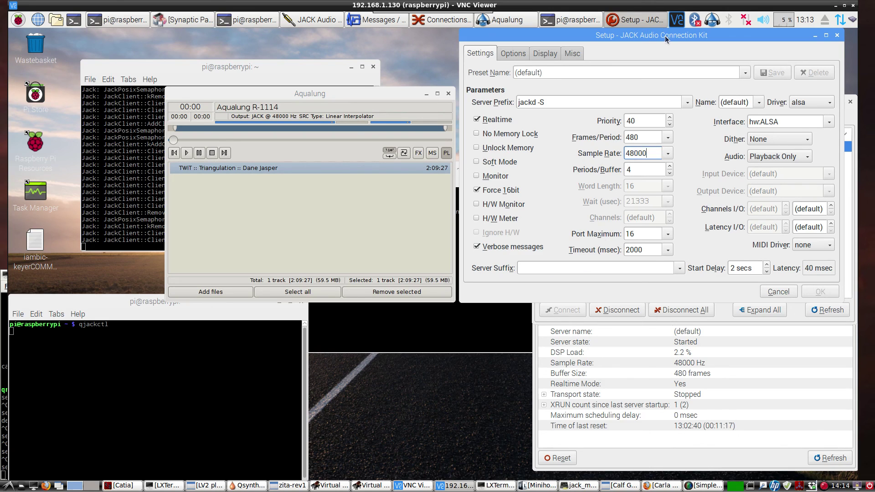
Step: Move the Setup dialog left so it sits beside the Connections window
{"action": "left_click_drag", "start_coordinate": [665, 39], "coordinate": [433, 103]}
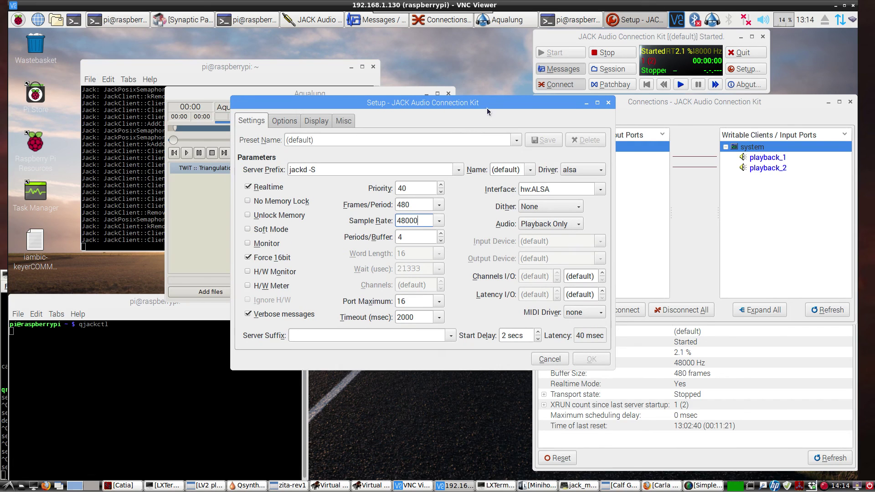
{"action": "left_click_drag", "start_coordinate": [486, 108], "coordinate": [384, 97]}
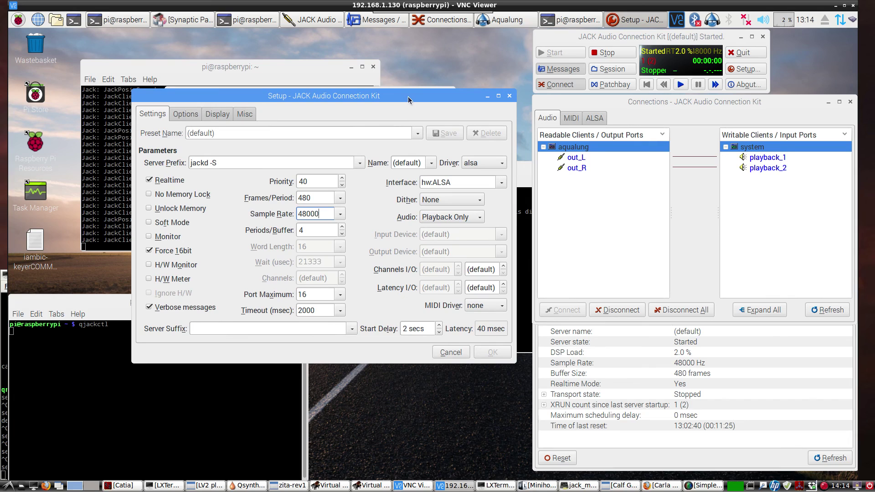
{"action": "left_click", "coordinate": [703, 486]}
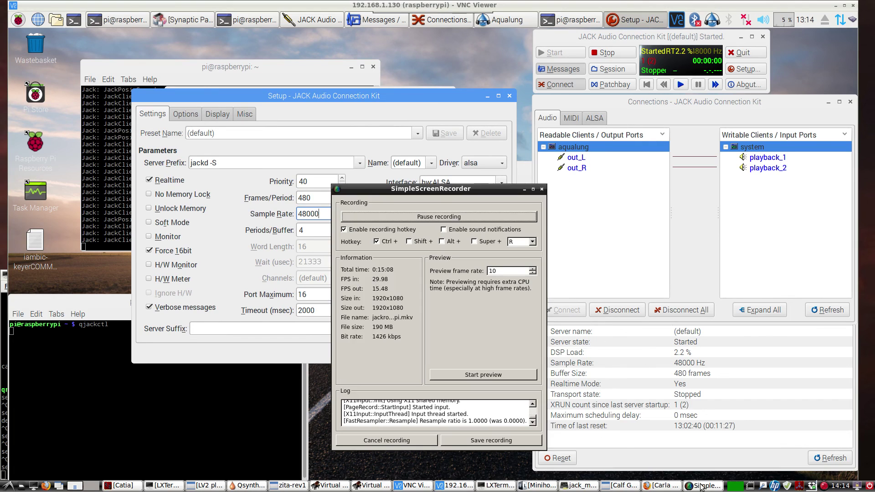